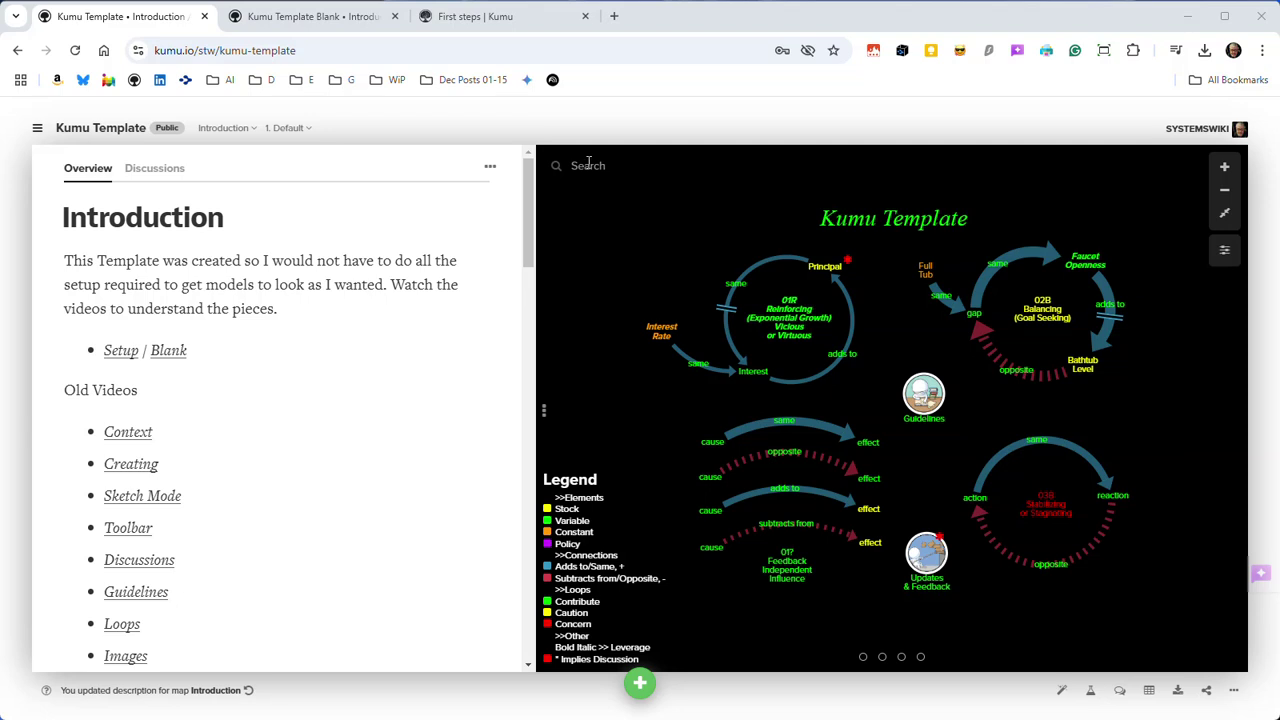
- Fork the original Kumu Template project and open the forked copy
left_click(538, 20)
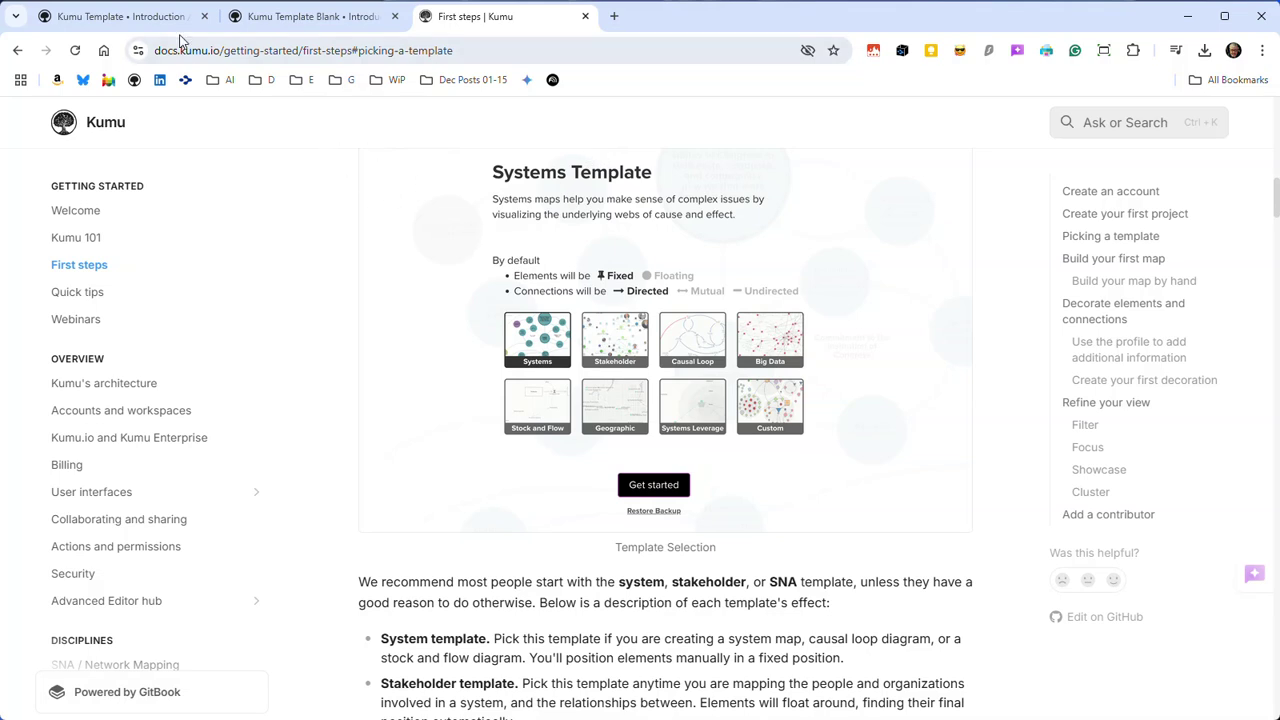
left_click(130, 16)
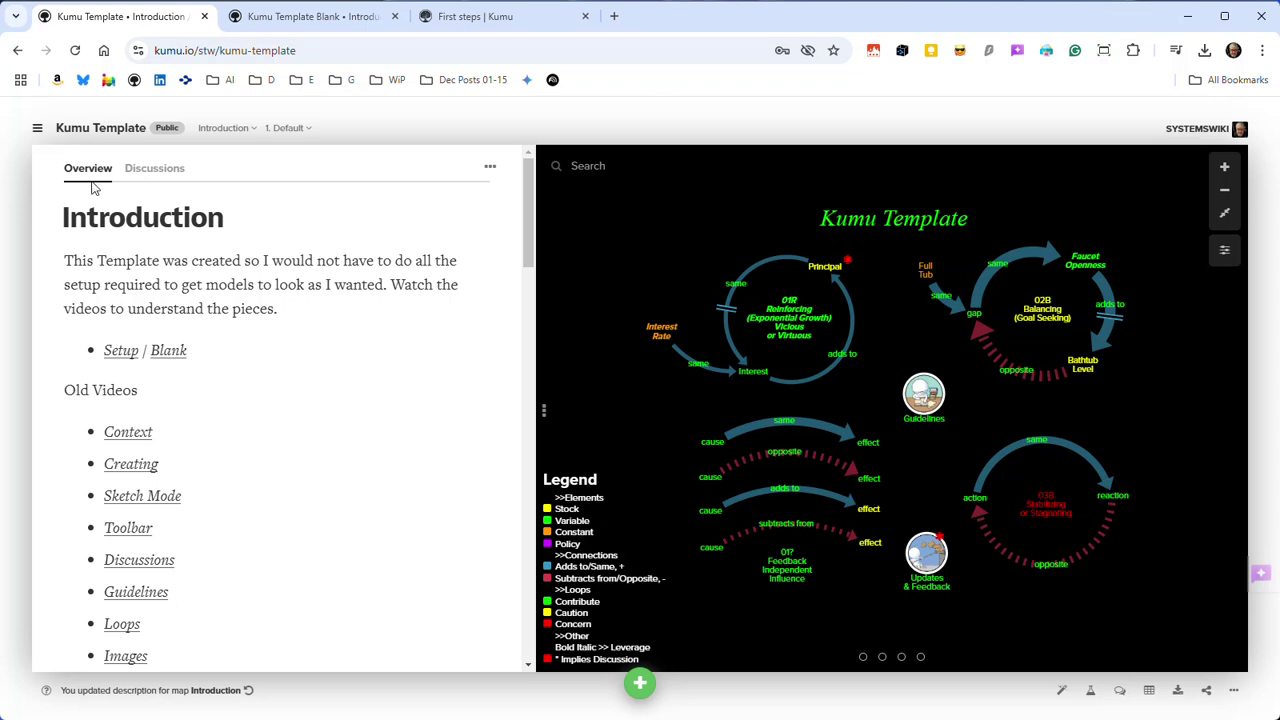
left_click(38, 133)
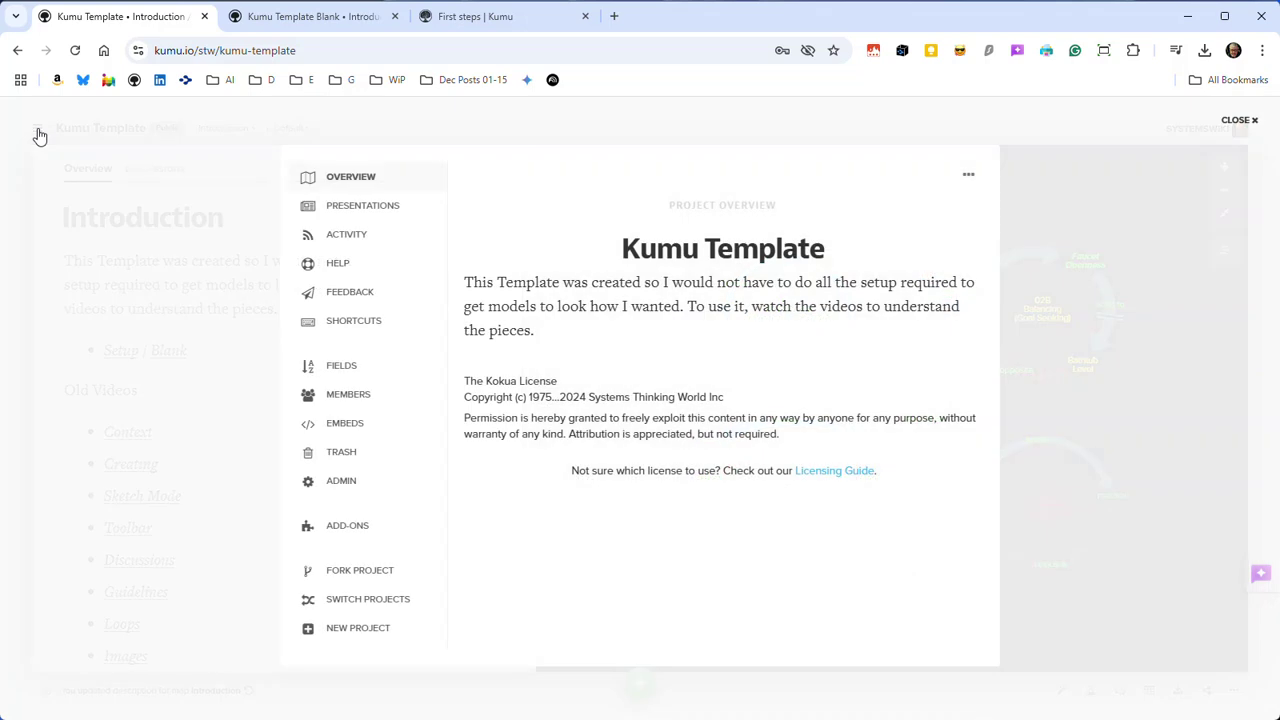
left_click(343, 577)
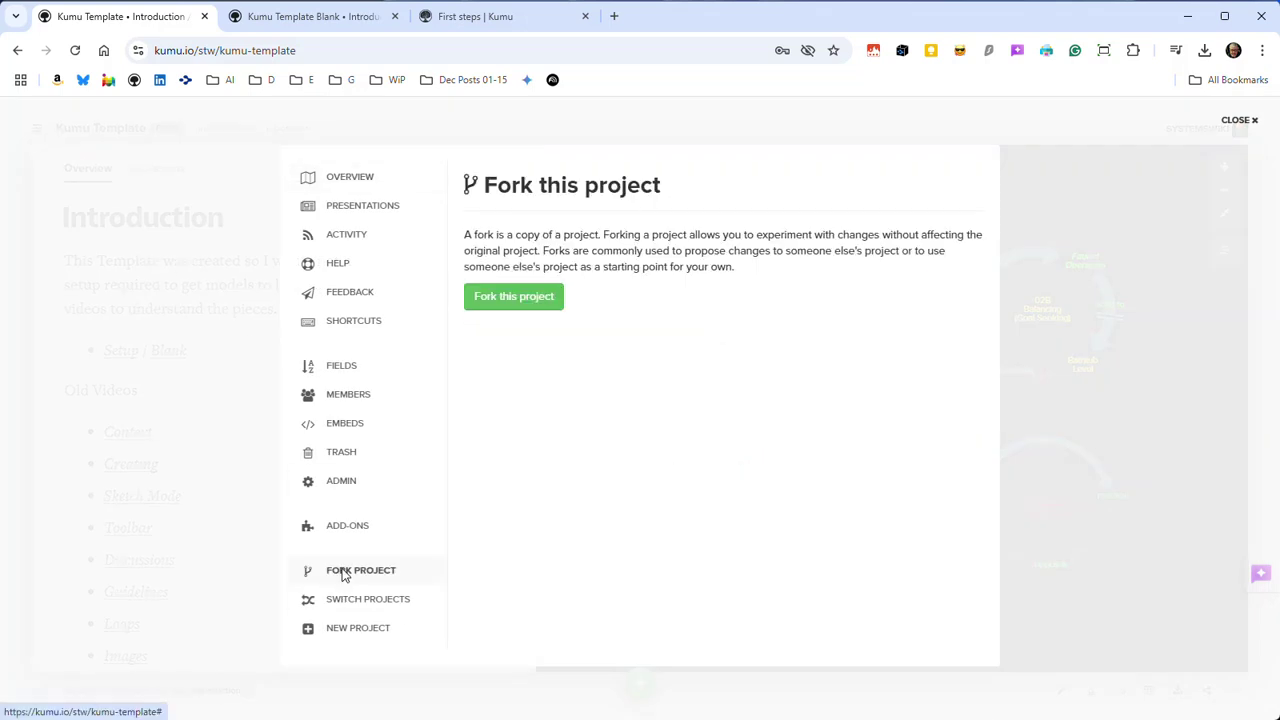
left_click(505, 298)
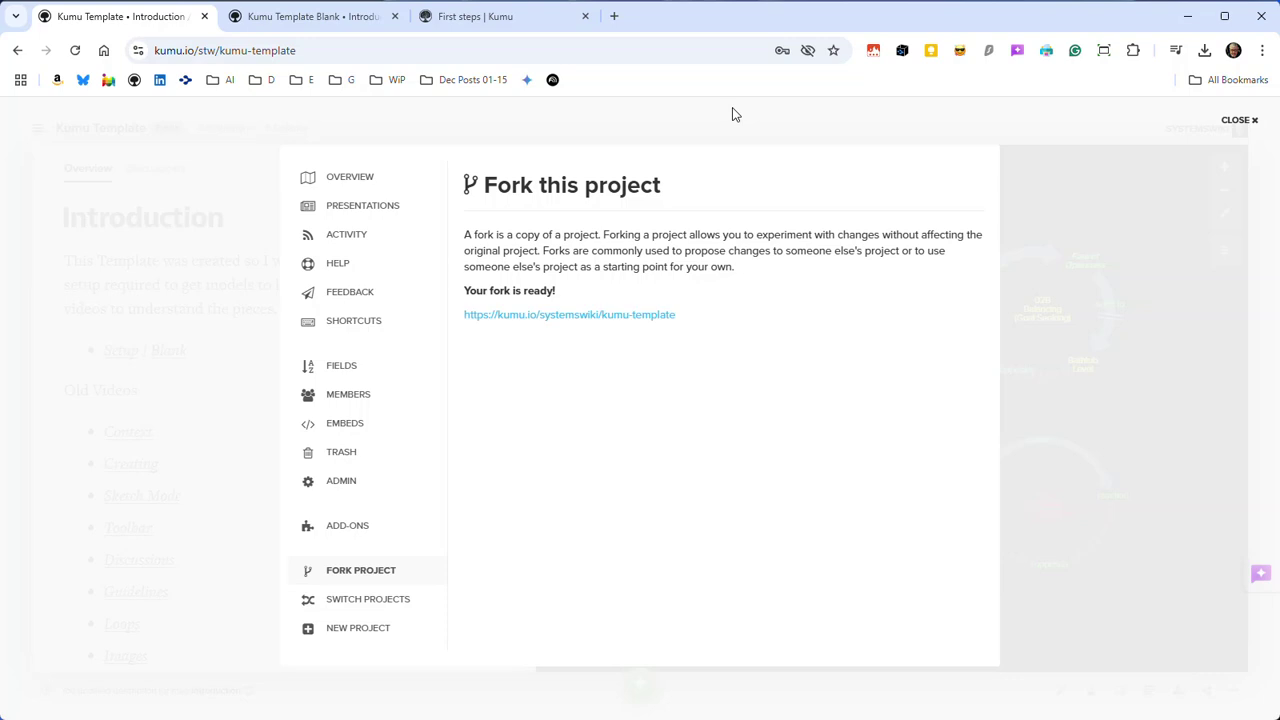
left_click(585, 316)
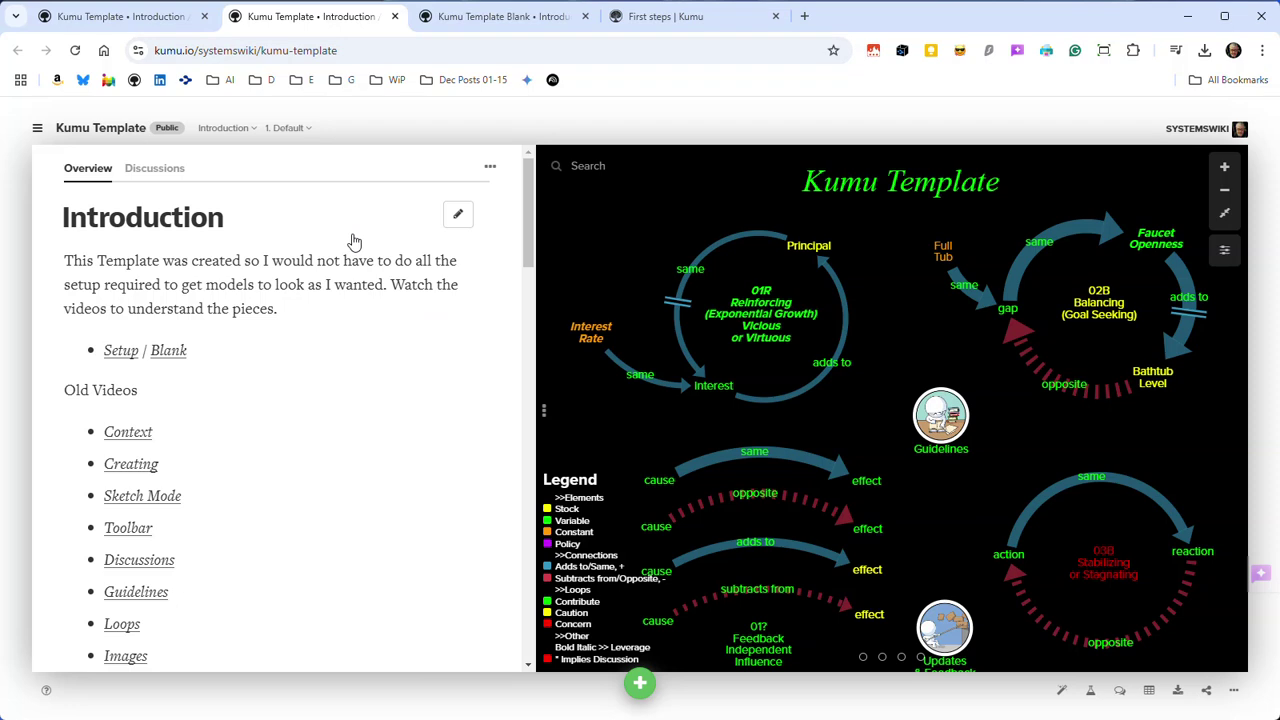
- Return to the original Kumu Template project, close its fork dialog and examine the map and overview description
left_click(155, 18)
left_click(1110, 123)
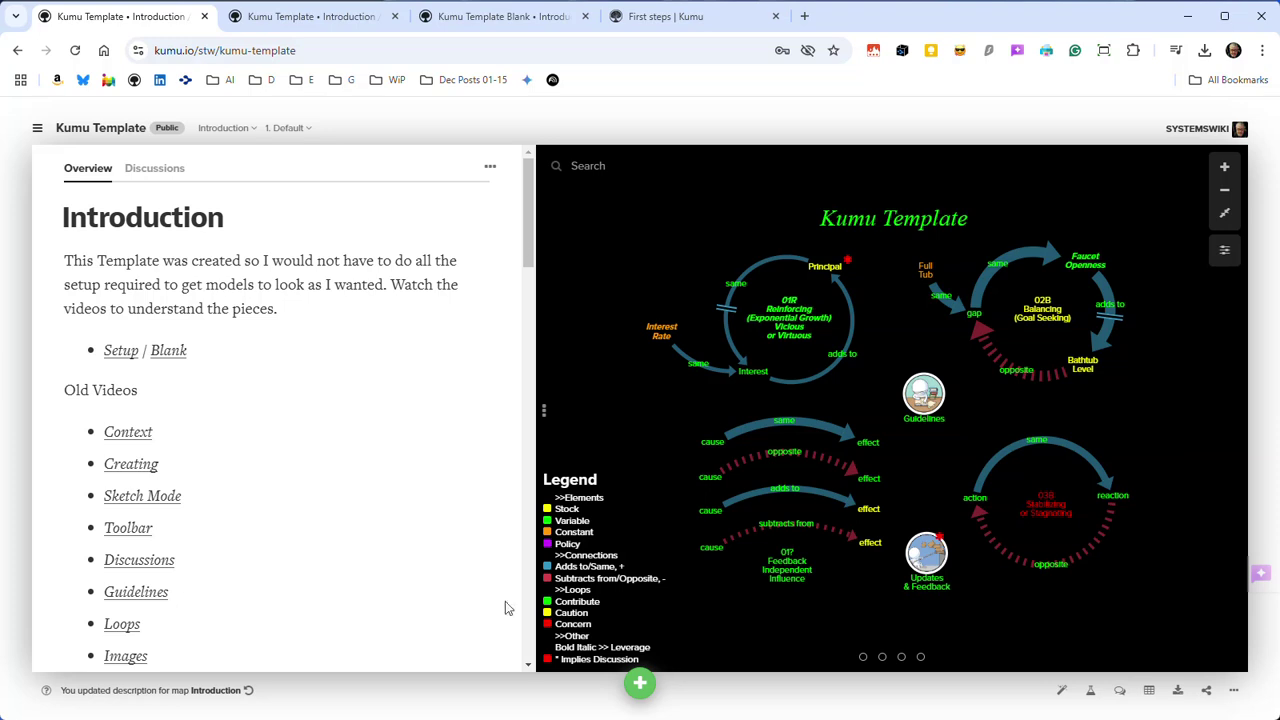
mouse_move(525, 233)
left_mouse_down()
mouse_move(525, 304)
mouse_move(537, 180)
left_mouse_up()
left_click(623, 352)
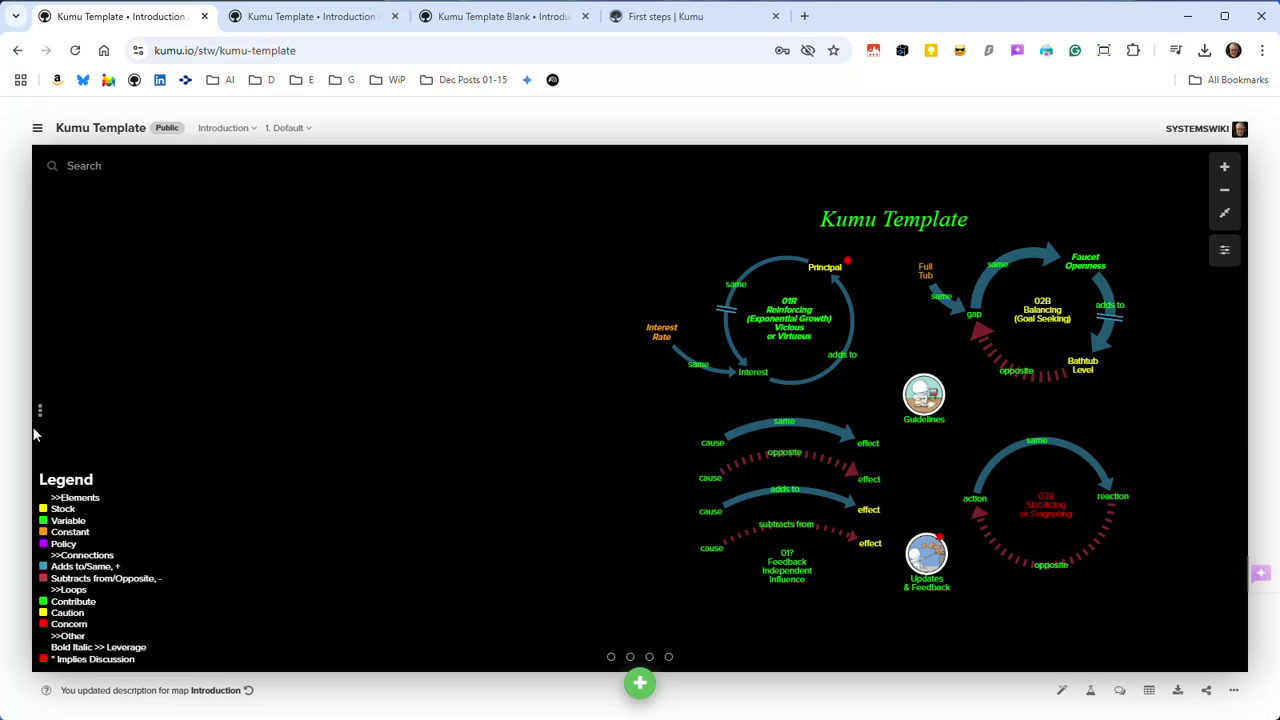
left_click(40, 414)
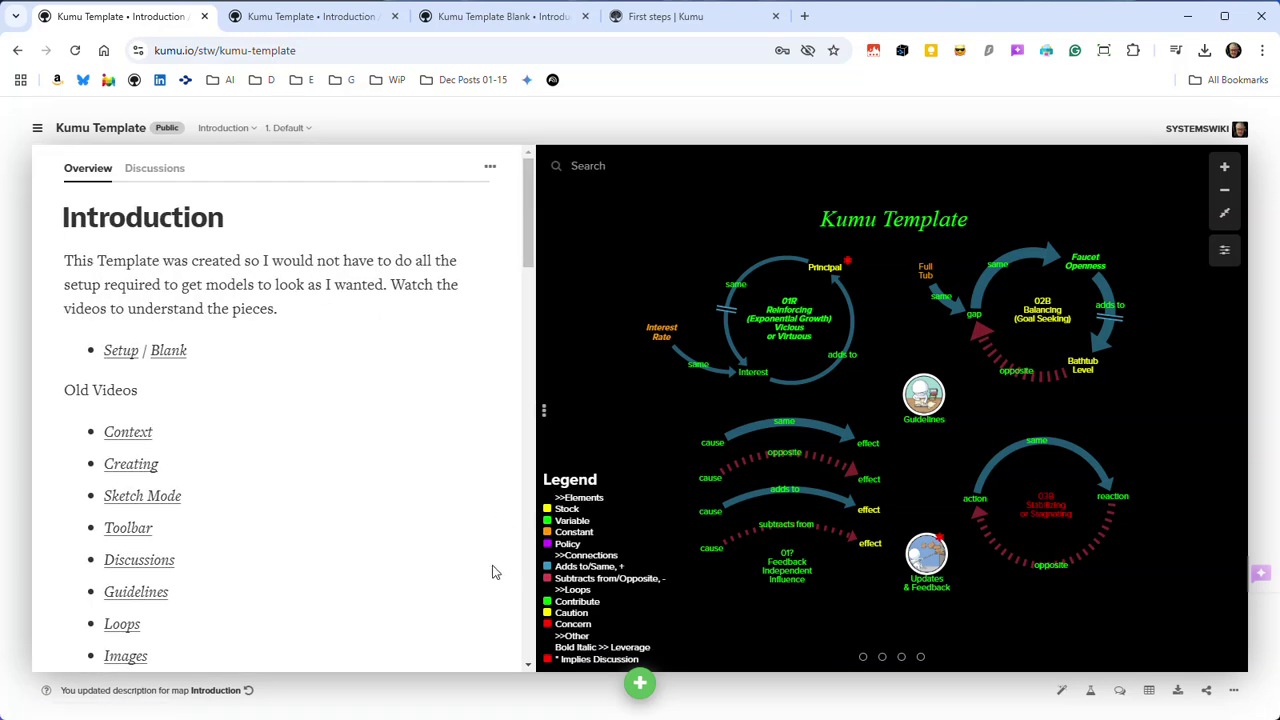
scroll(492, 572, "down", 6)
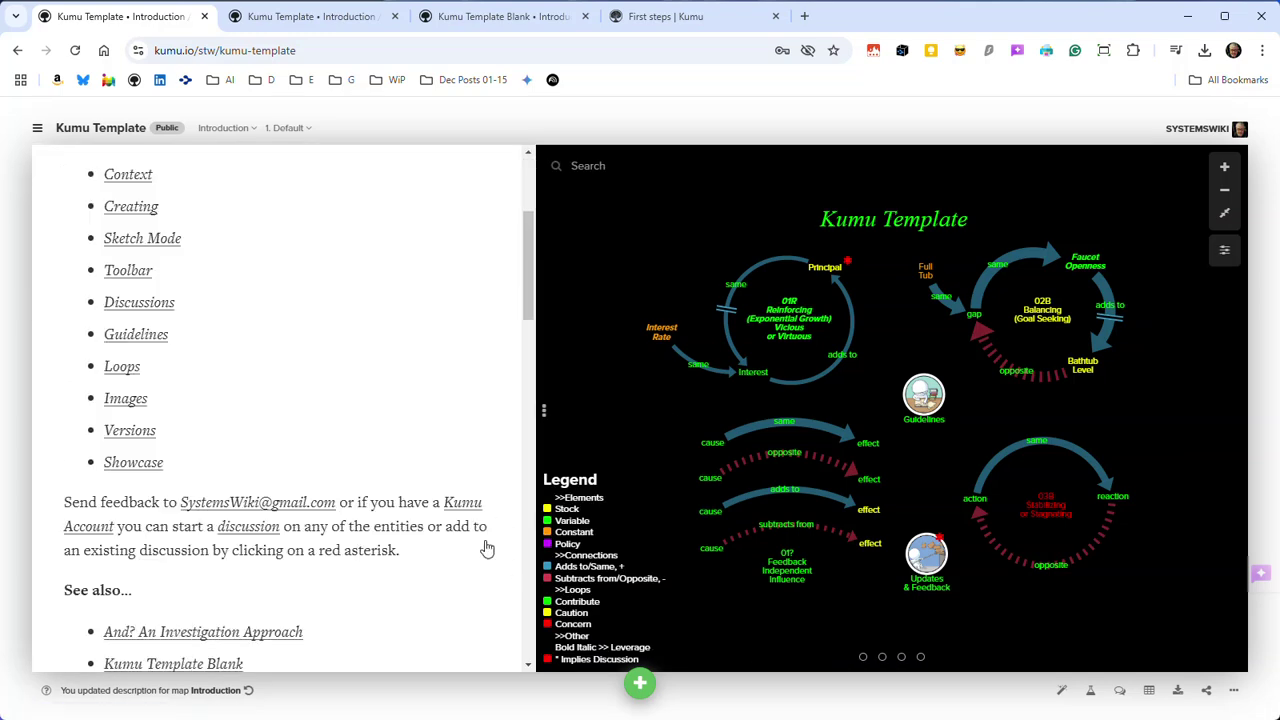
- Inspect the Updates & Feedback element and its comment option, and reread the map's overview description
left_click(929, 578)
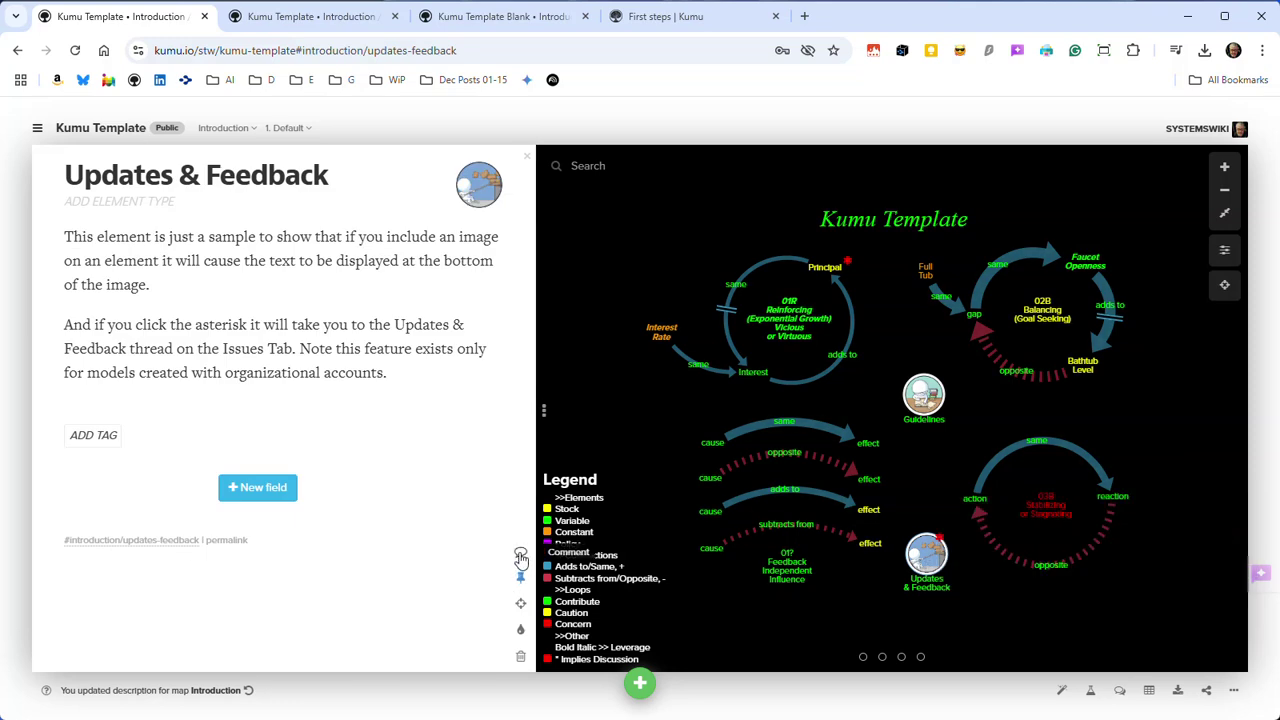
left_click(664, 391)
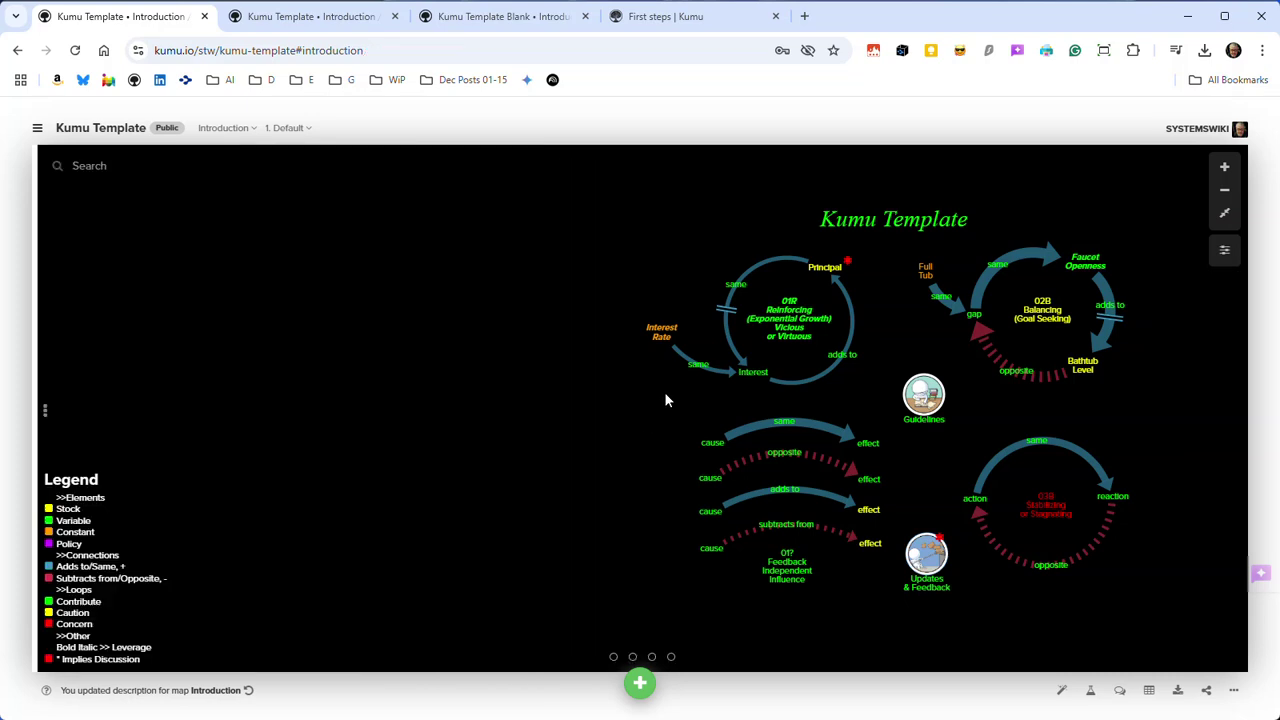
left_click(40, 411)
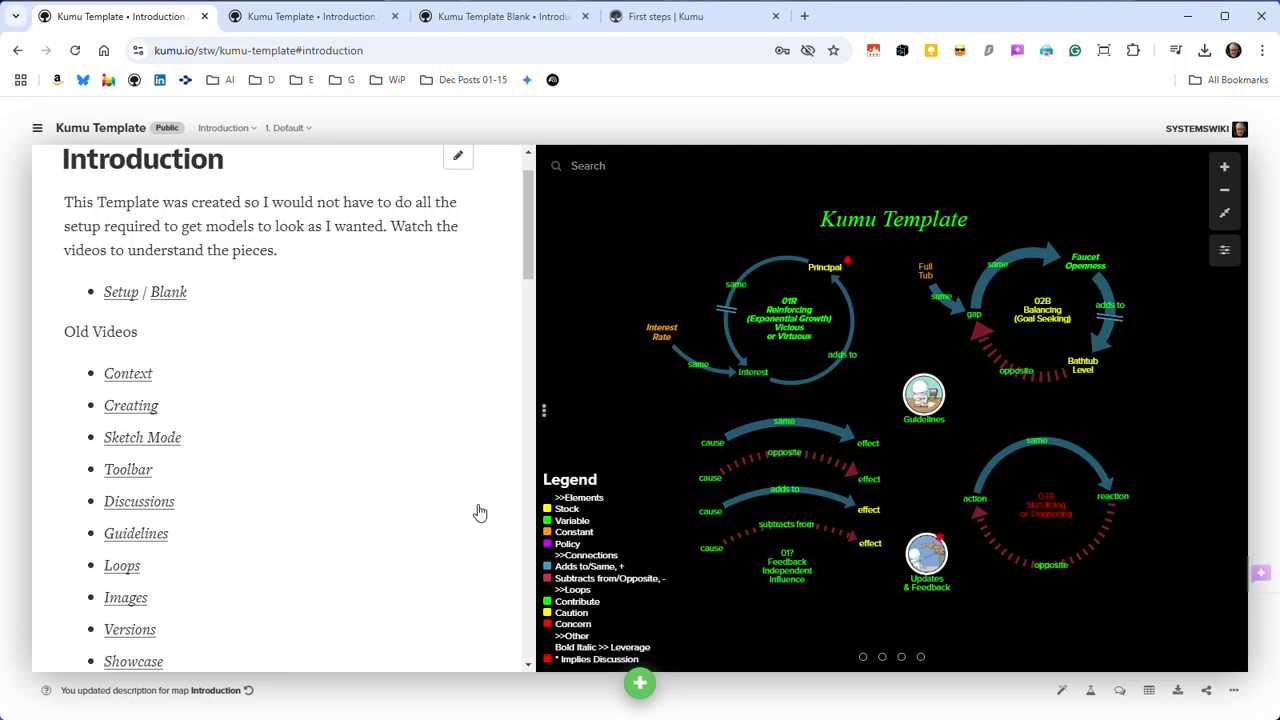
scroll(477, 511, "down", 5)
scroll(479, 512, "up", 6)
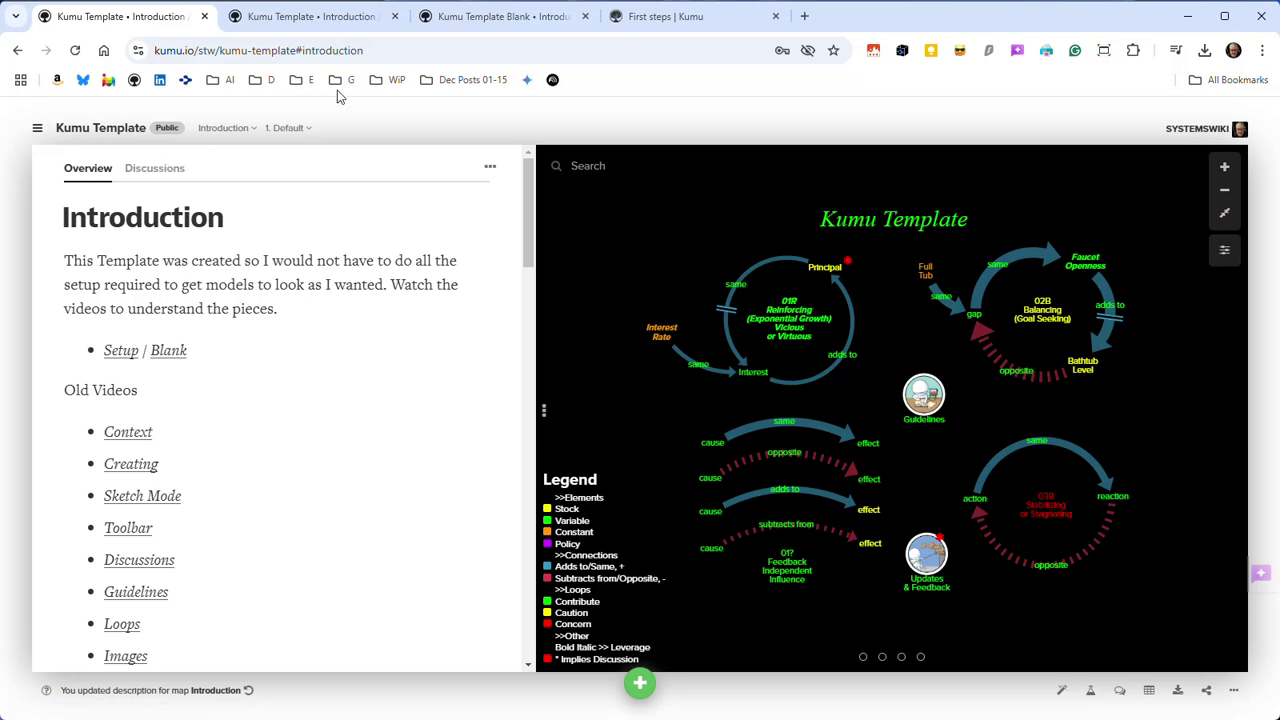
- Rename the forked Kumu Template project as Demo Model
left_click(337, 17)
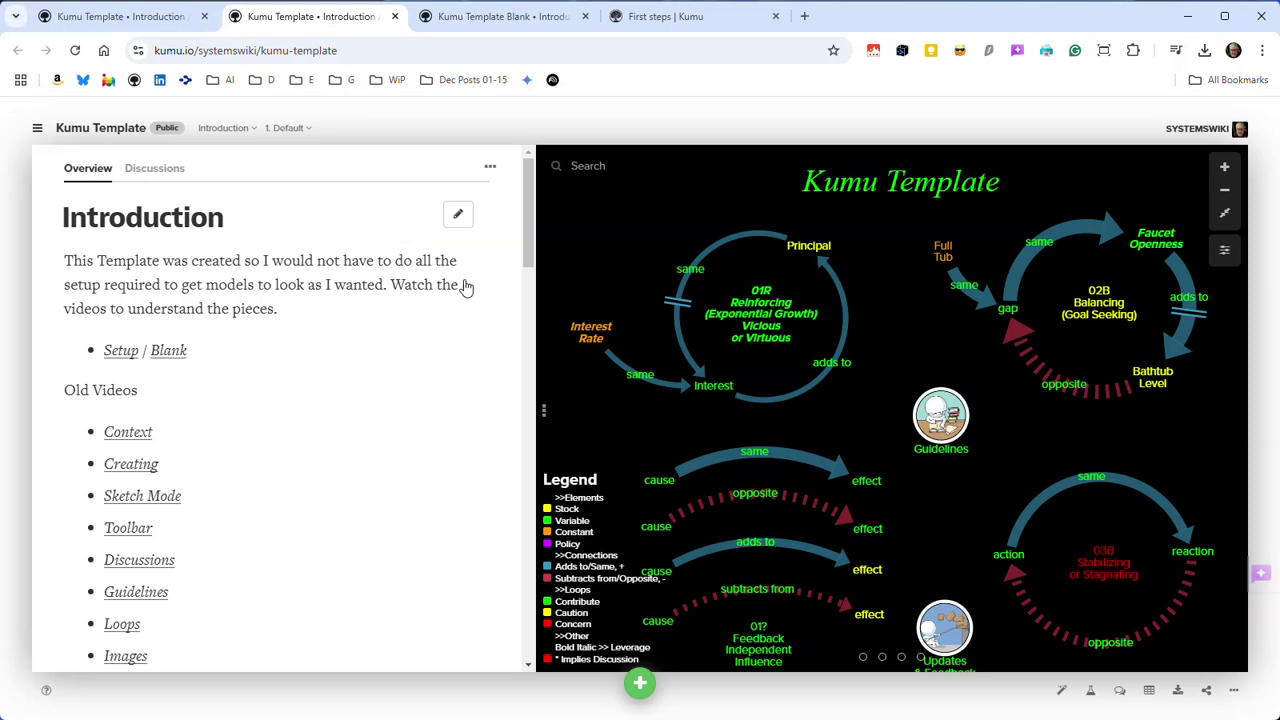
left_click(36, 131)
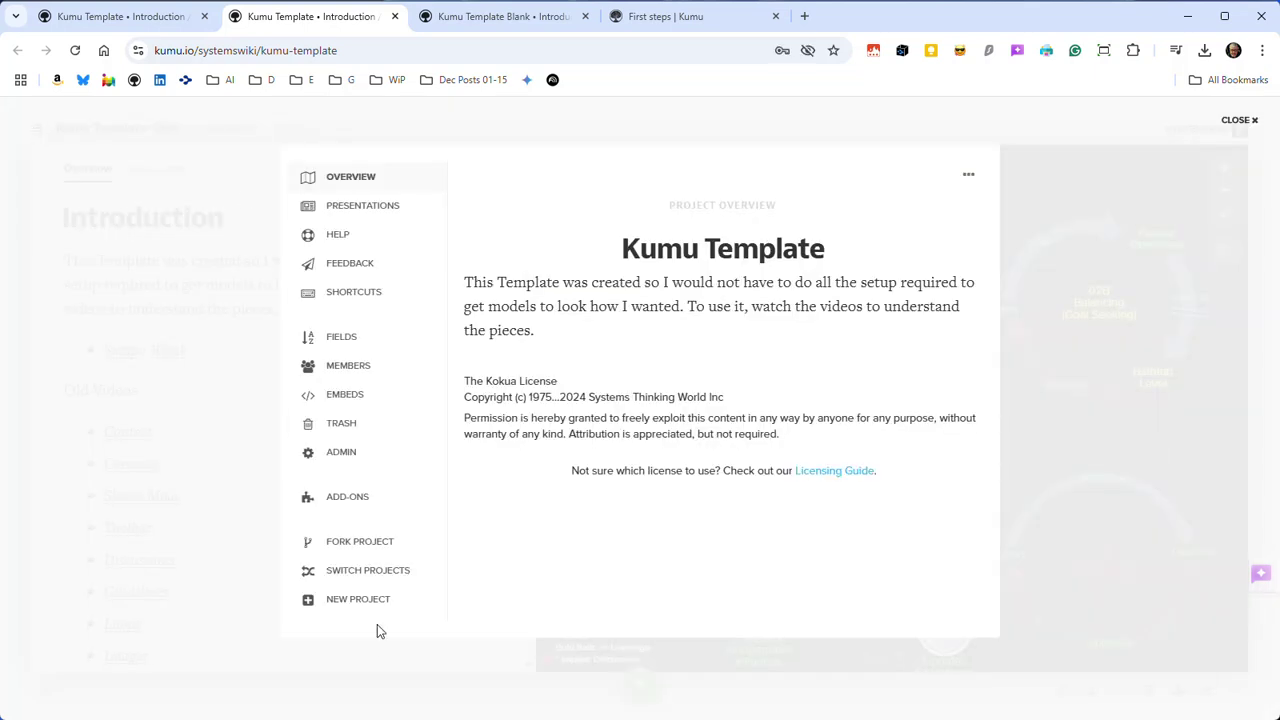
left_click(341, 456)
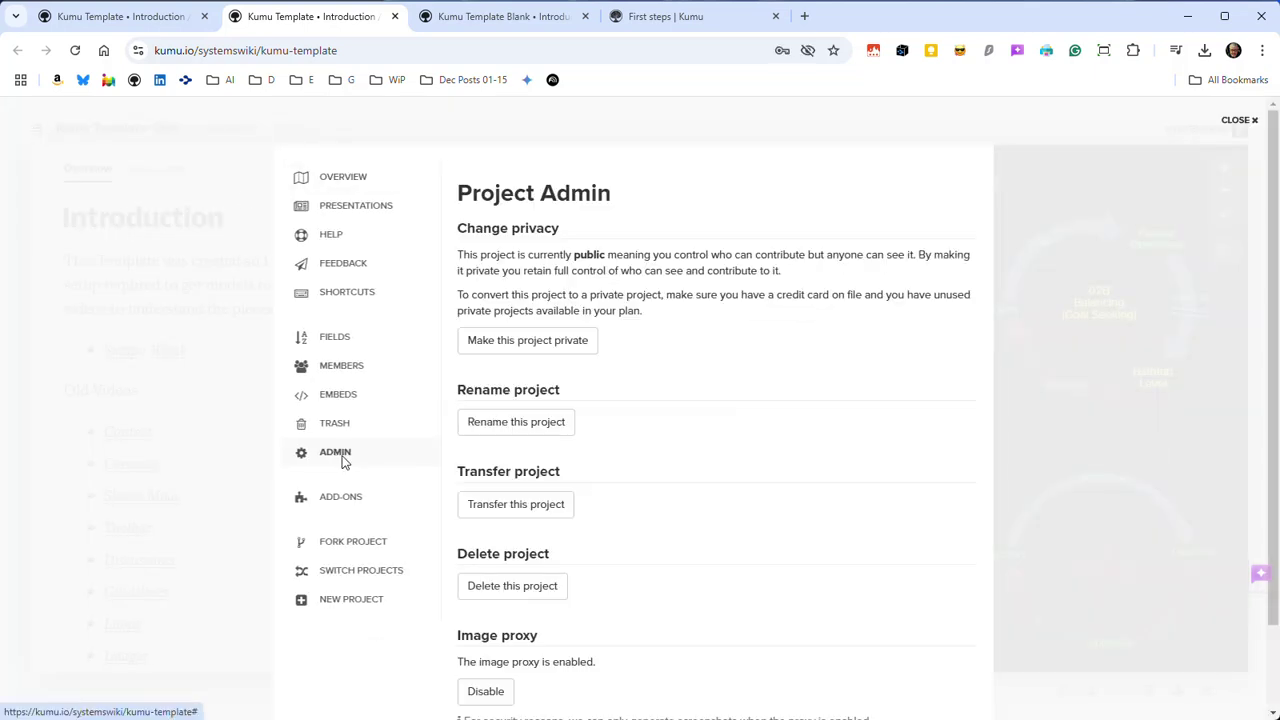
left_click(537, 430)
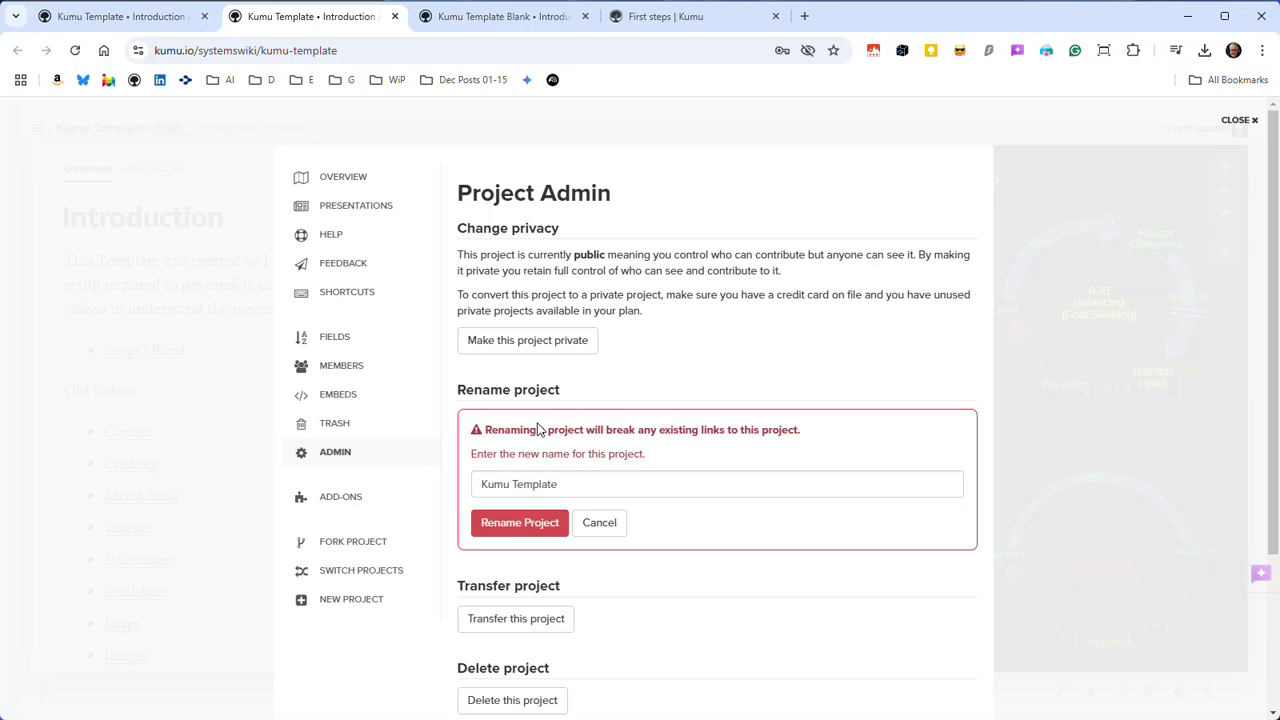
triple_click(567, 486)
type("D")
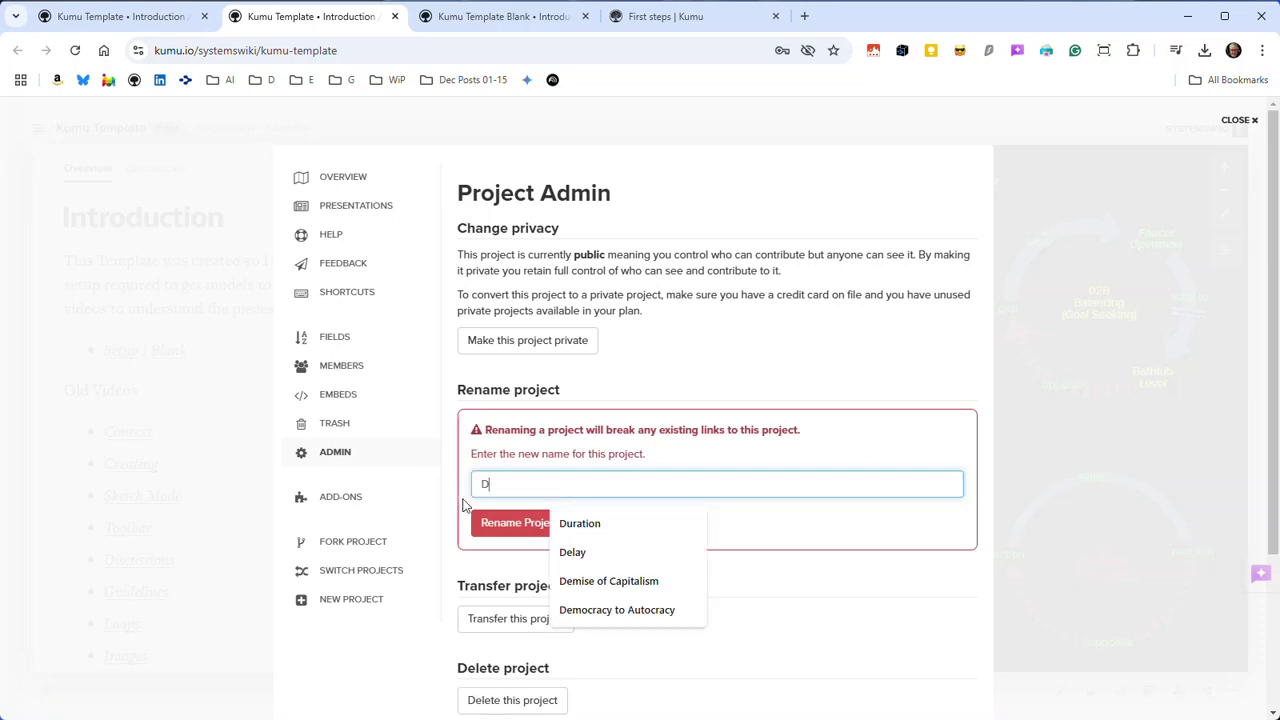
type("emo Model")
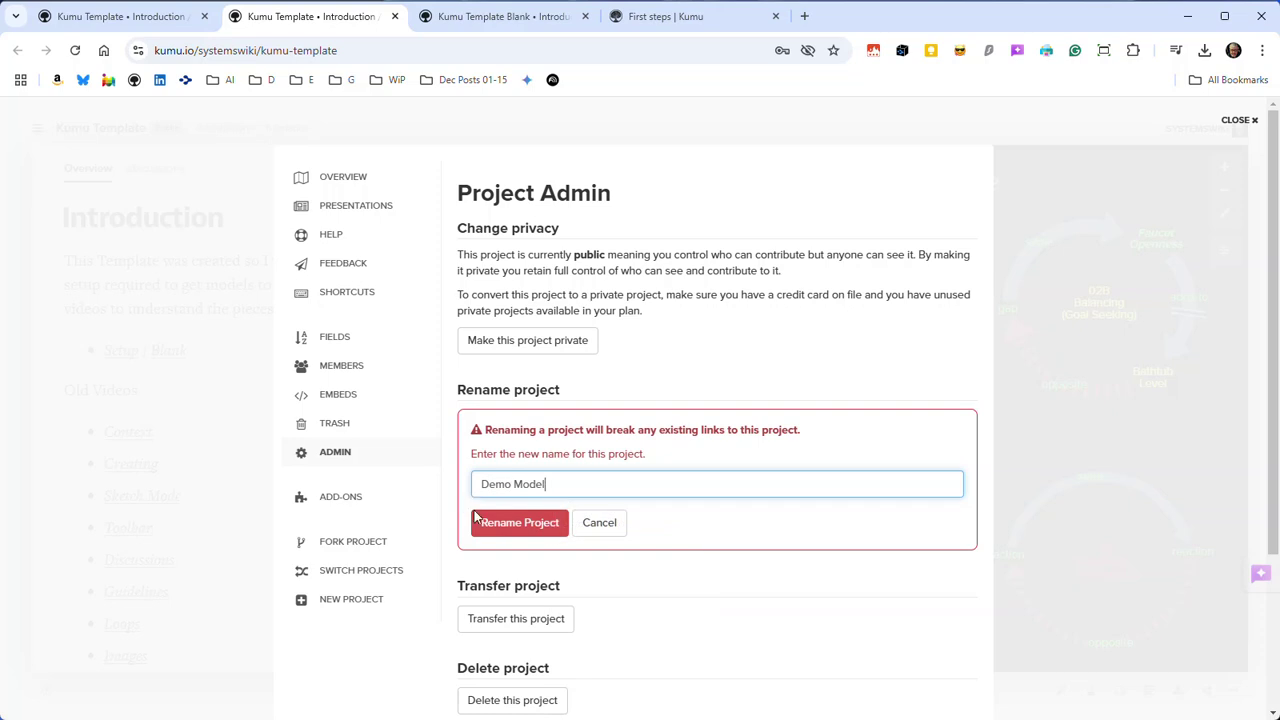
left_click(540, 524)
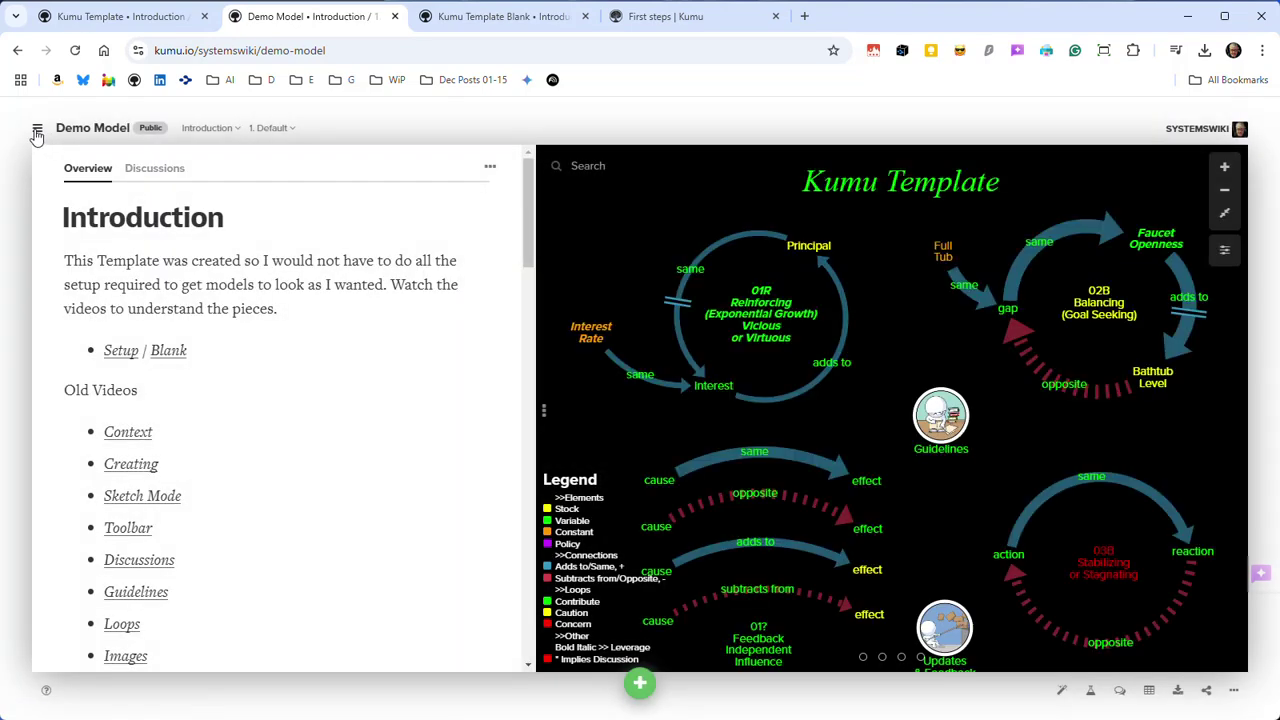
- Transfer the Demo Model project to the stw workspace
left_click(34, 132)
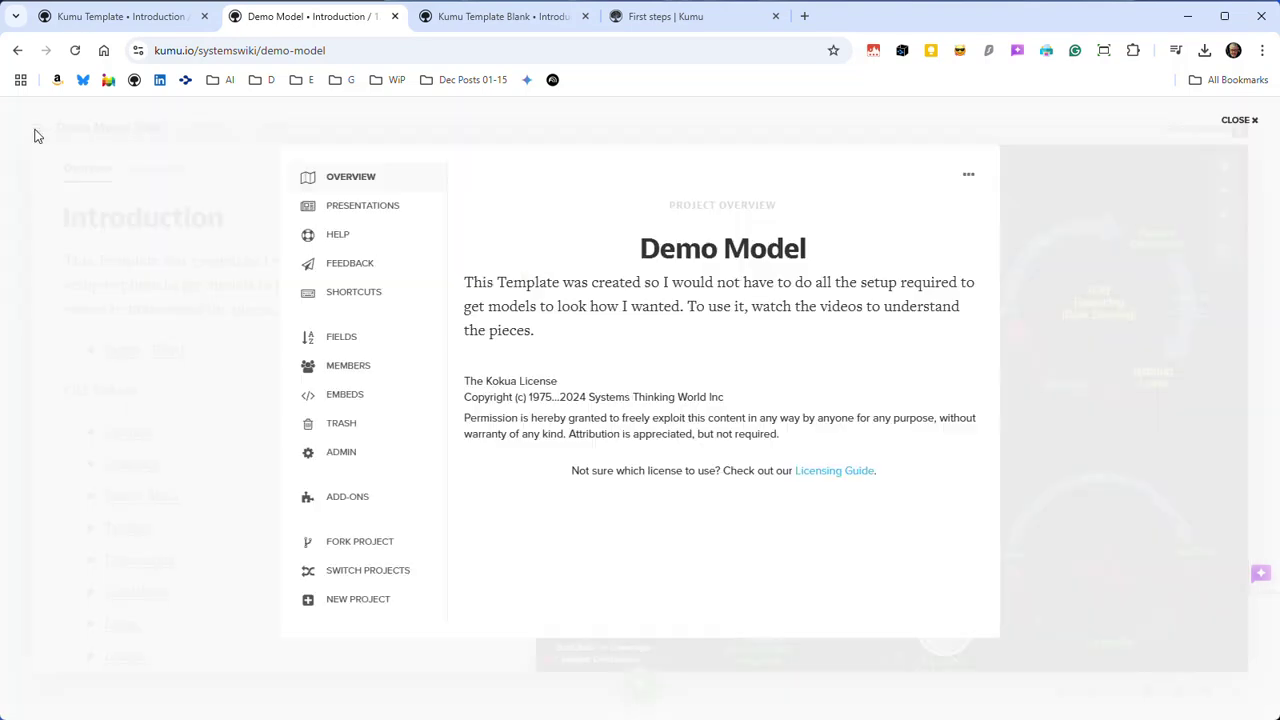
left_click(344, 455)
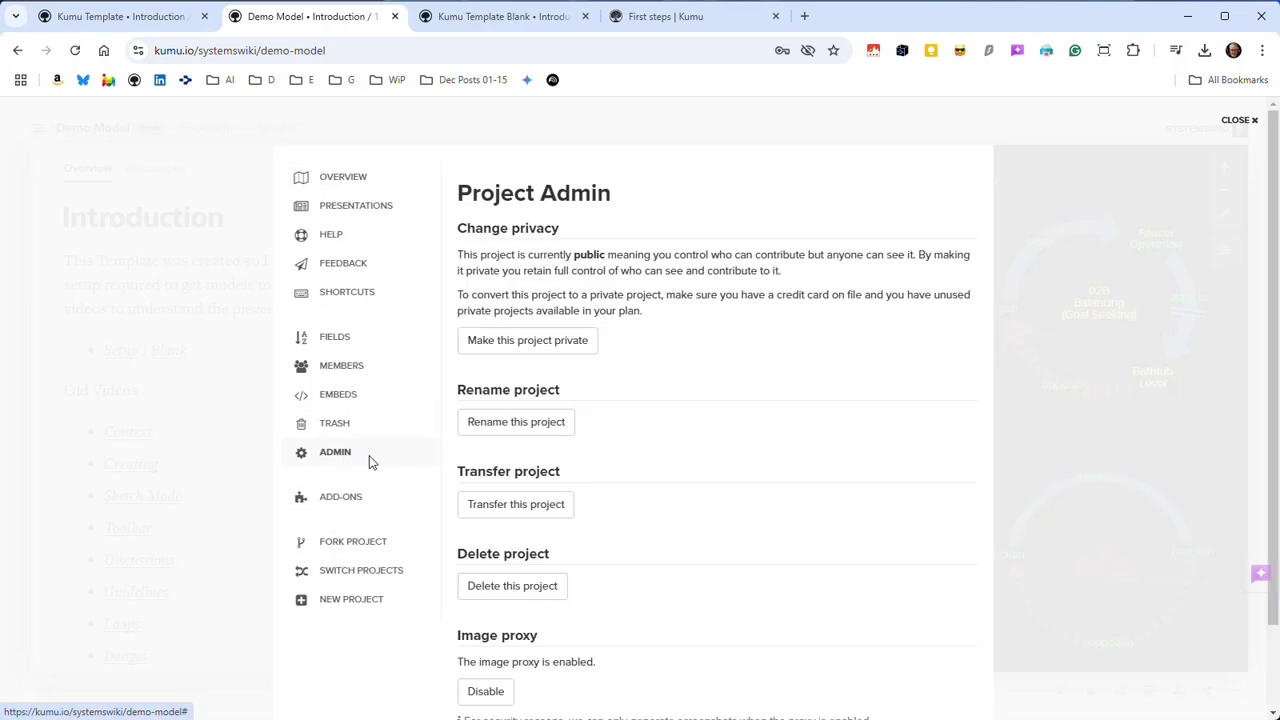
left_click(540, 504)
left_click(531, 581)
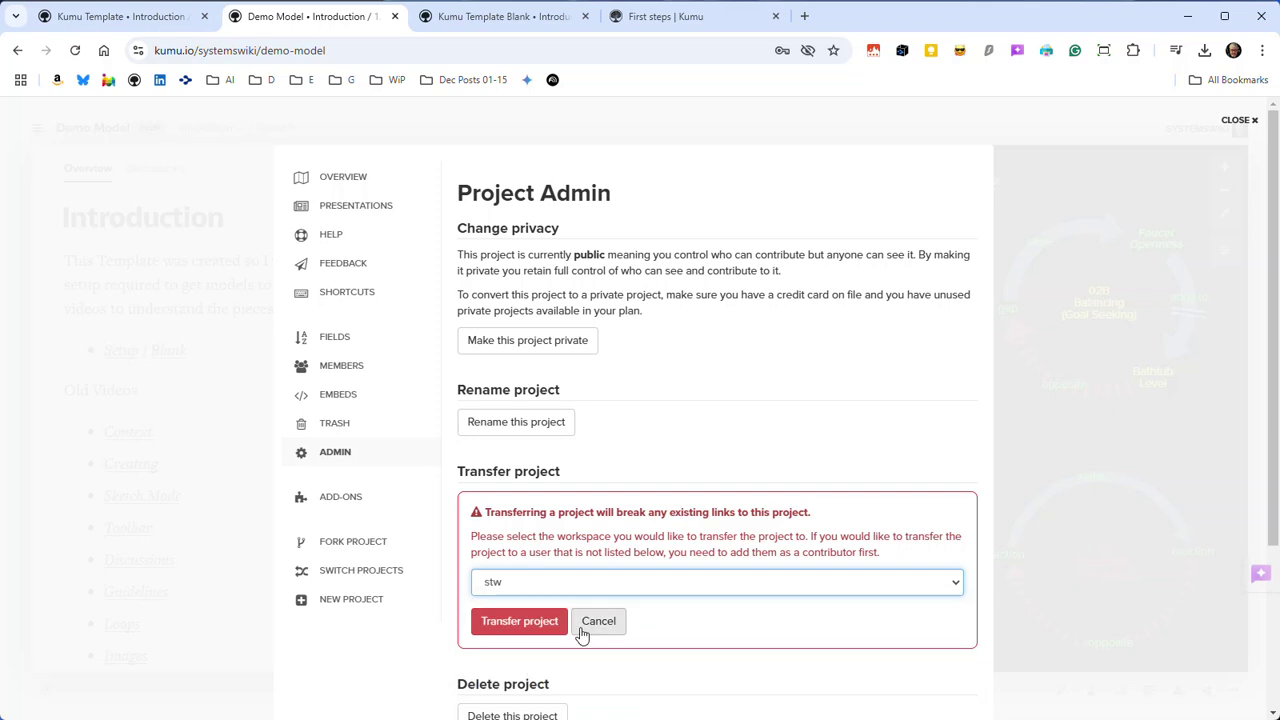
left_click(540, 625)
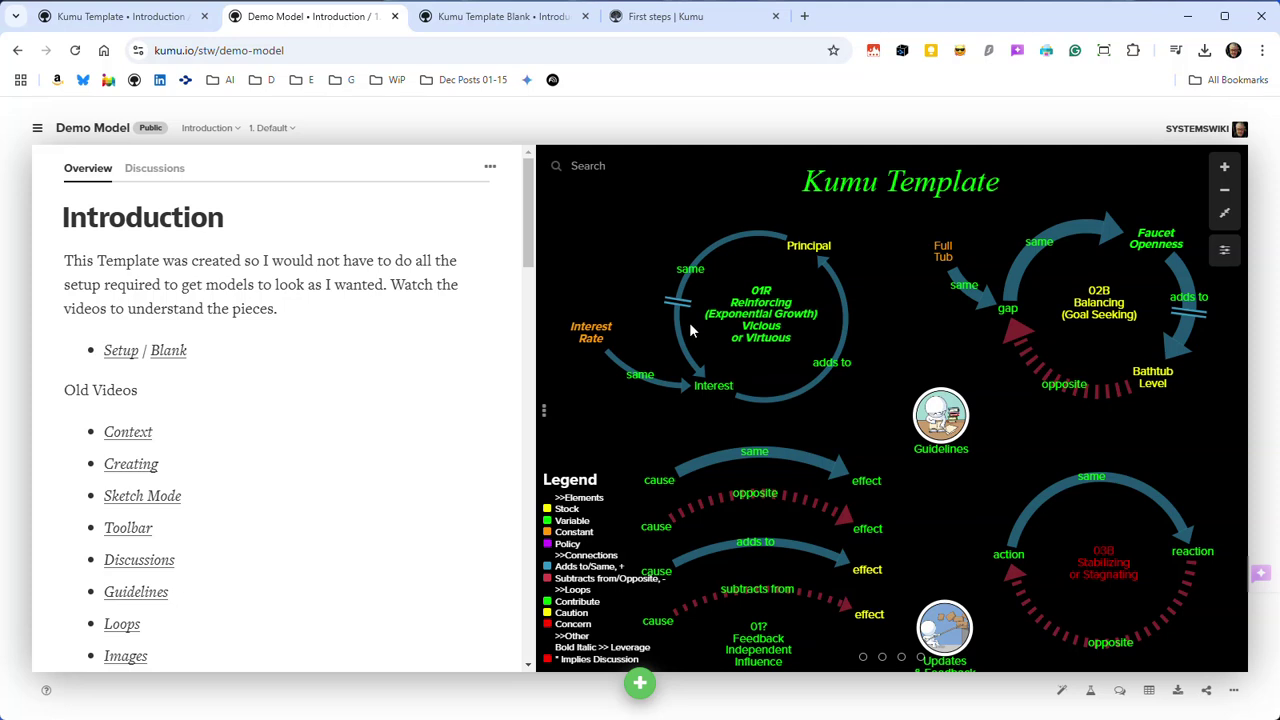
- Open the Demo Model's Blank map and look through its map options
left_click(209, 128)
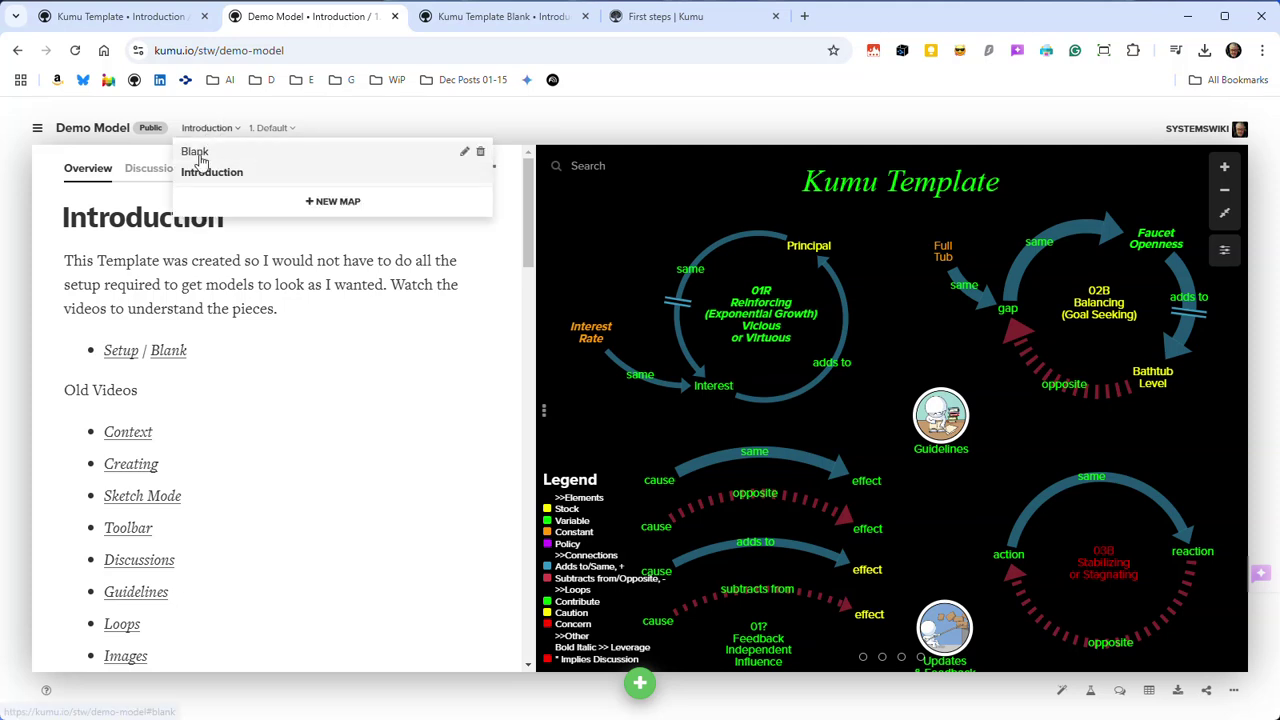
left_click(200, 156)
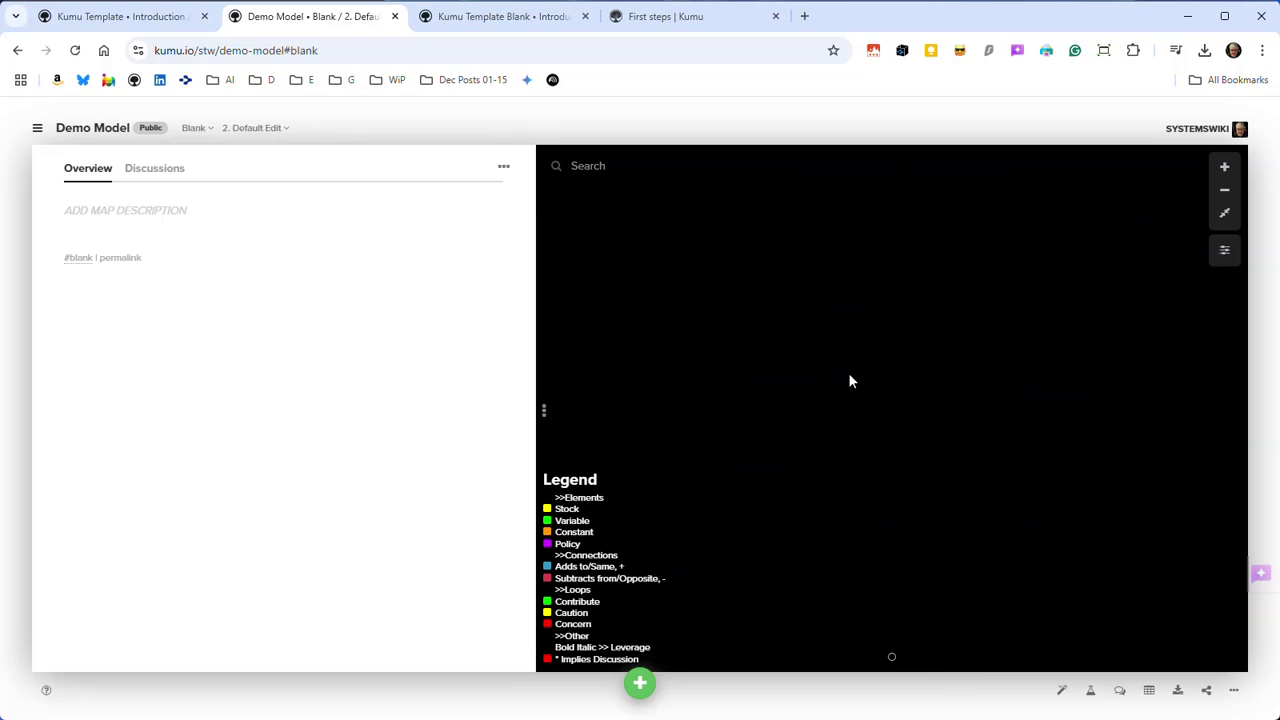
left_click(504, 170)
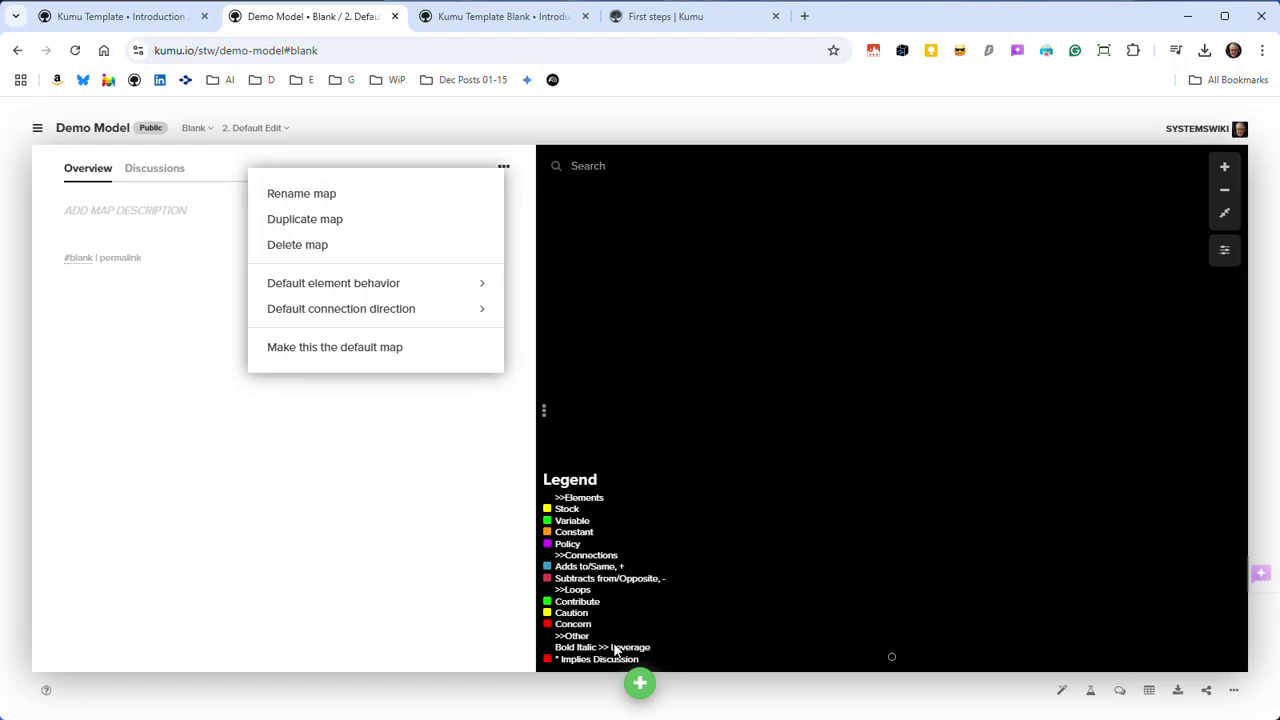
left_click(278, 552)
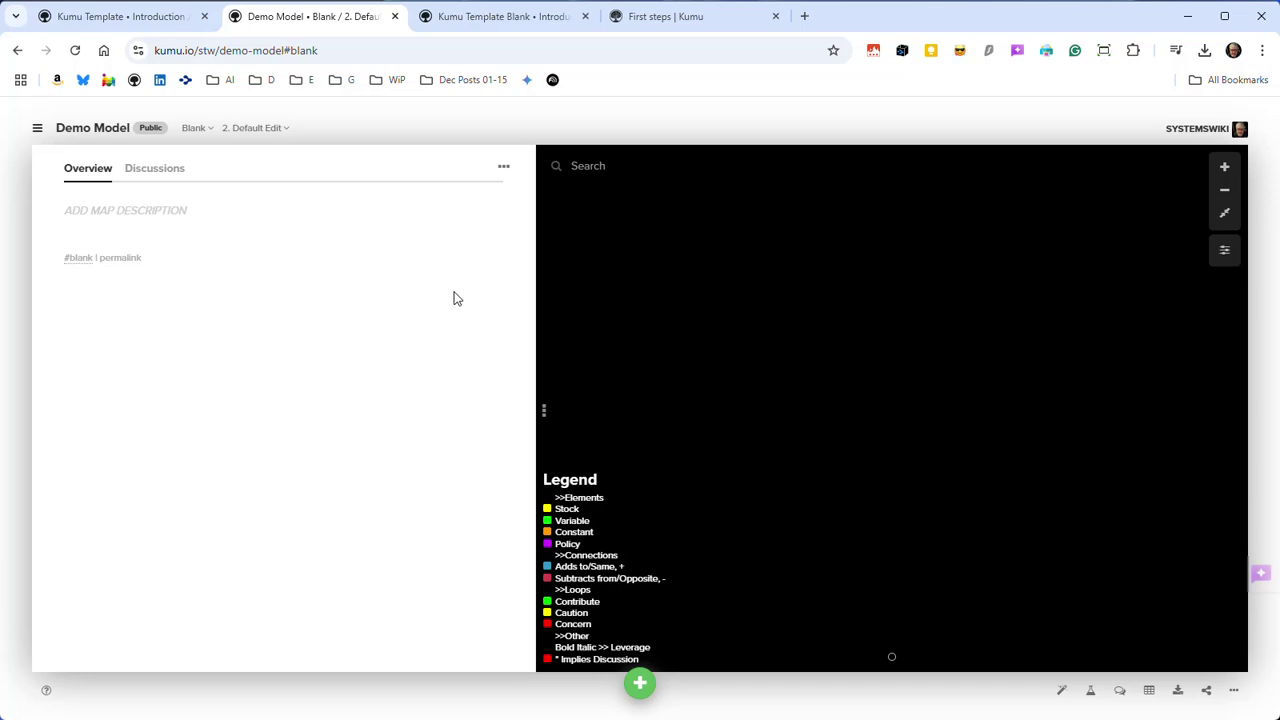
- Review the introduction of the original Kumu Template and the Kumu Template Blank project
left_click(155, 18)
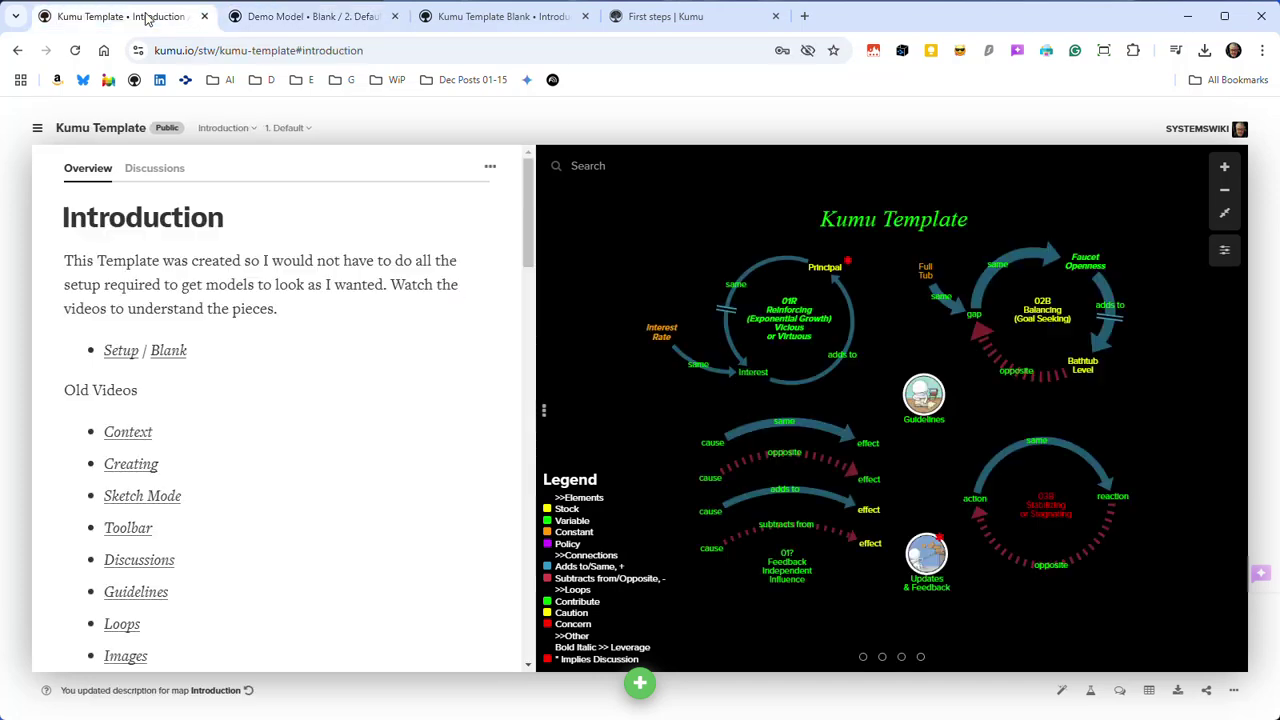
scroll(375, 221, "down", 1)
scroll(377, 220, "up", 1)
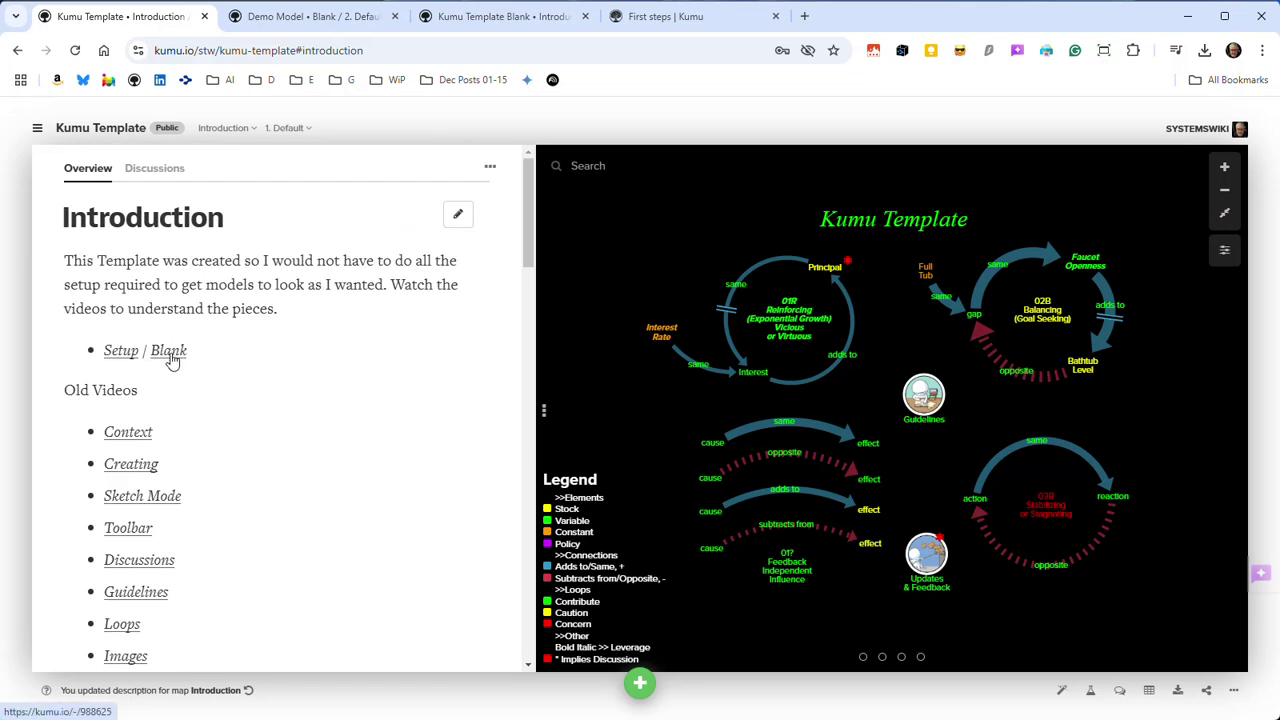
left_click(521, 18)
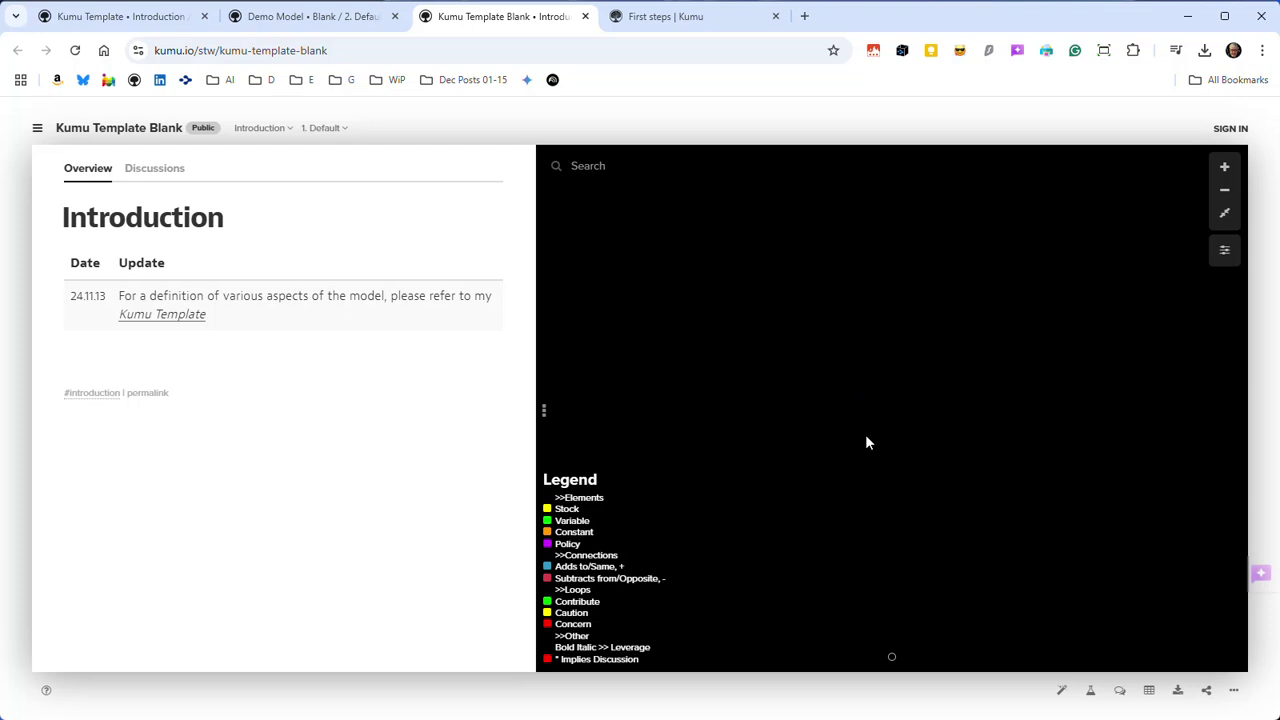
- Return to the Demo Model project and open its Introduction map
left_click(318, 16)
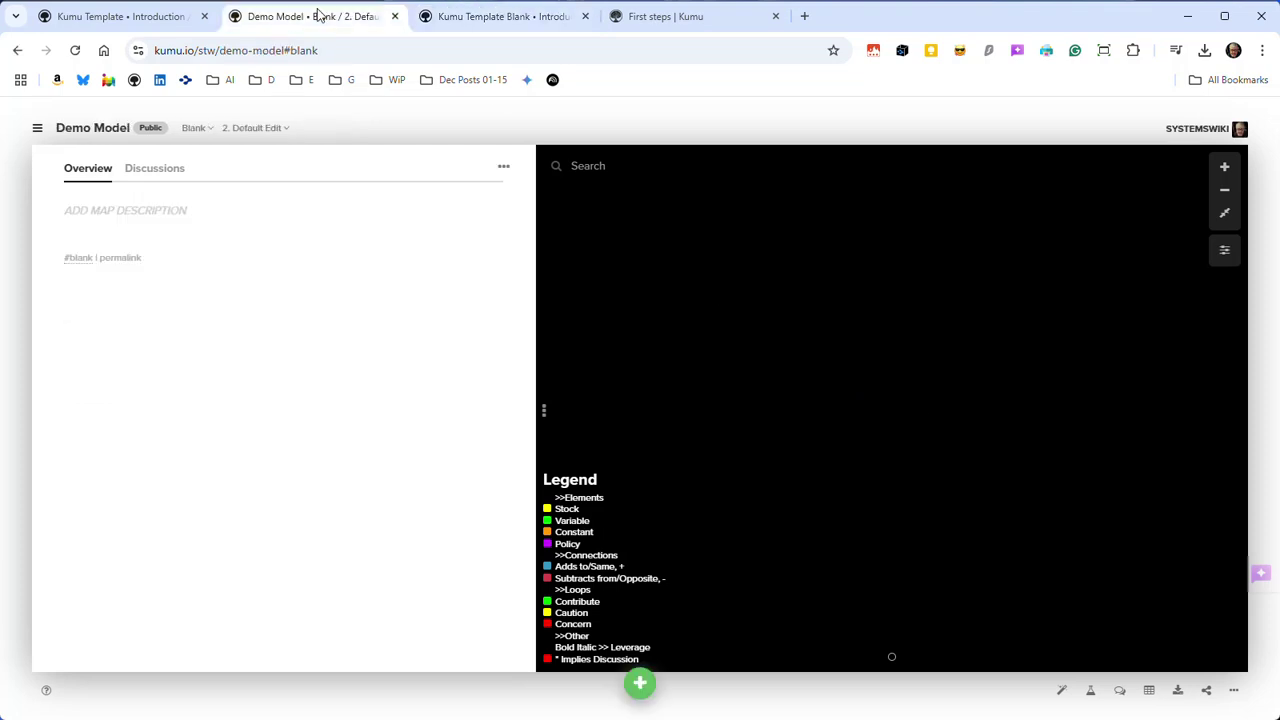
left_click(200, 129)
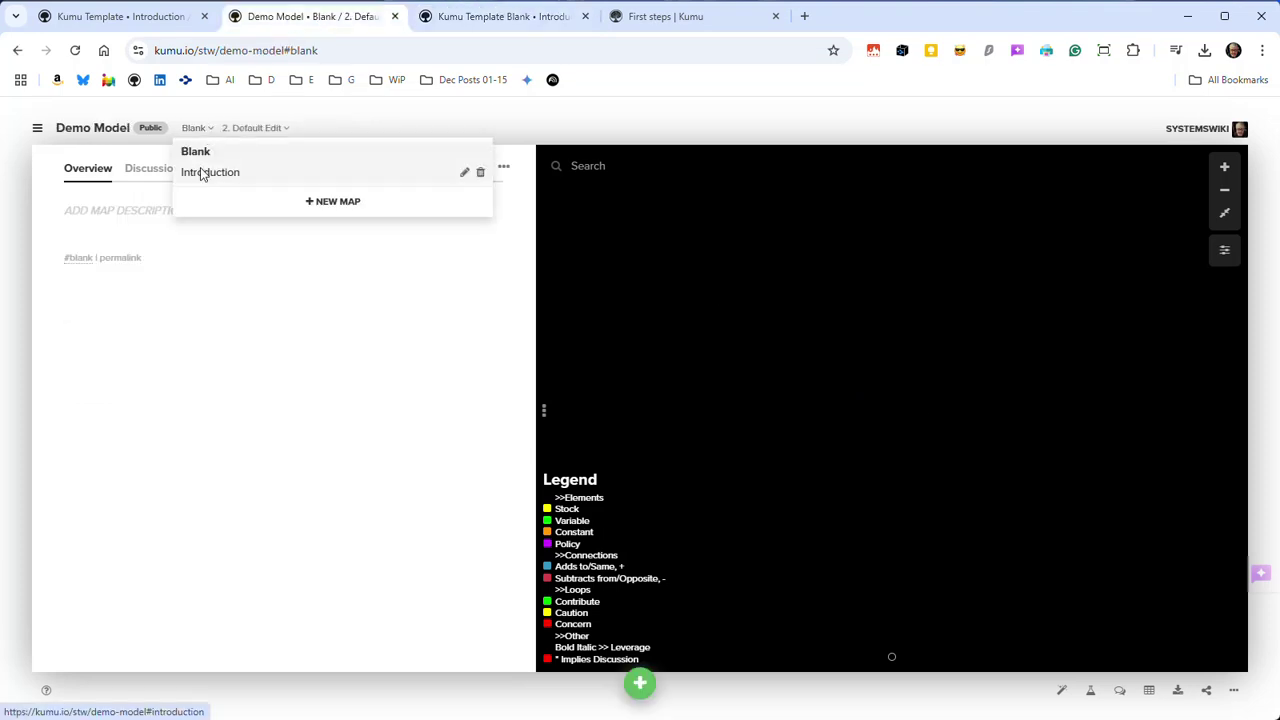
left_click(200, 171)
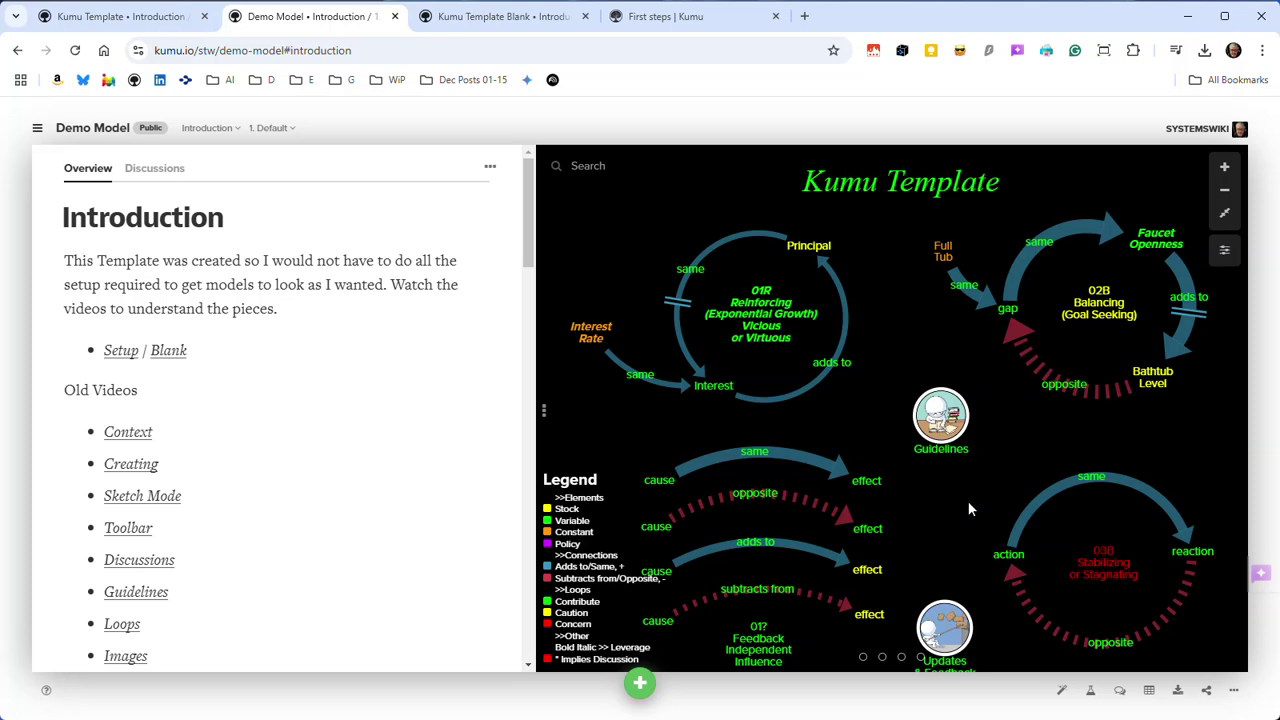
- Review the Introduction overview with its list of video links, and examine the whole Kumu Template diagram on the map
scroll(254, 477, "down", 2)
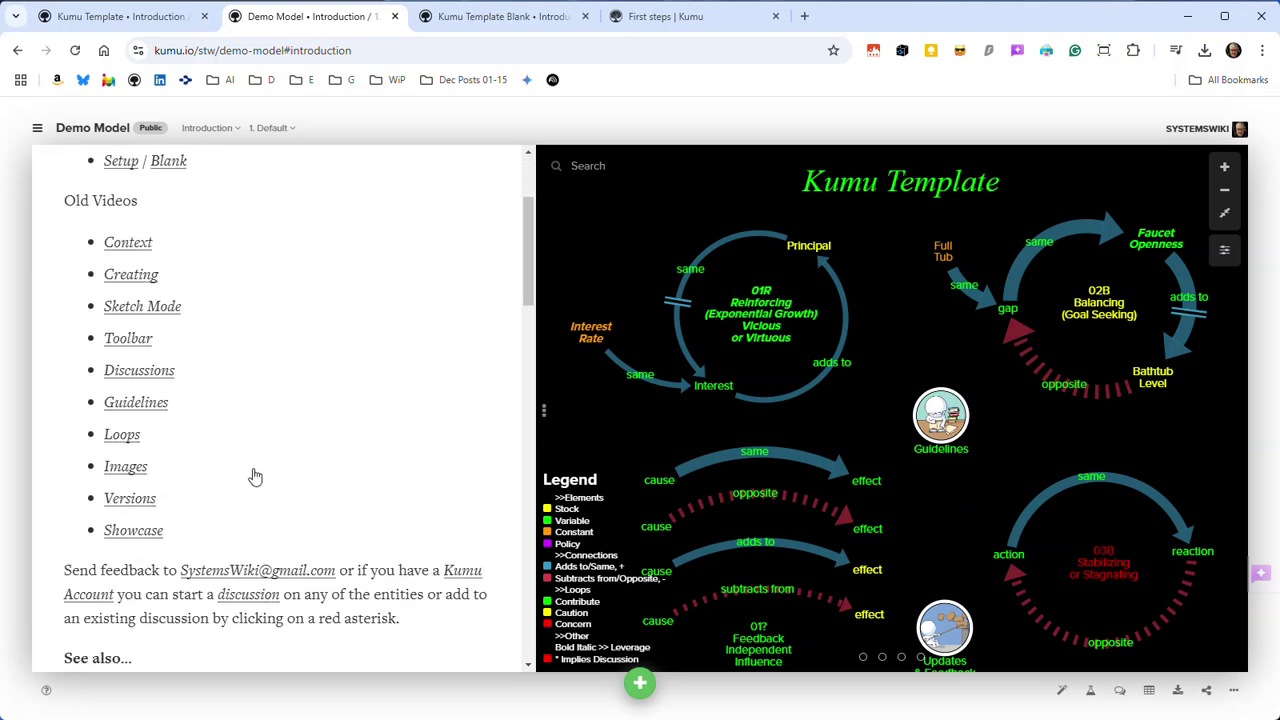
scroll(255, 477, "up", 2)
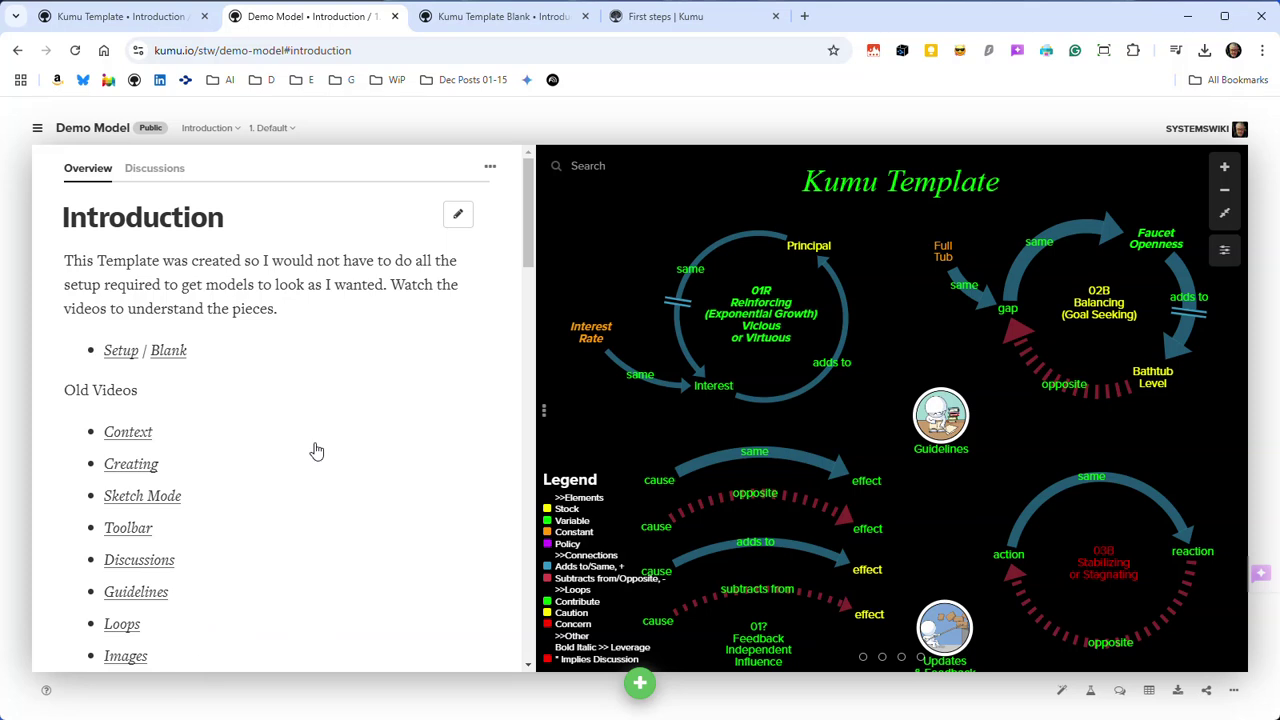
scroll(318, 446, "down", 1)
scroll(237, 420, "down", 2)
scroll(243, 417, "up", 3)
scroll(479, 438, "down", 2)
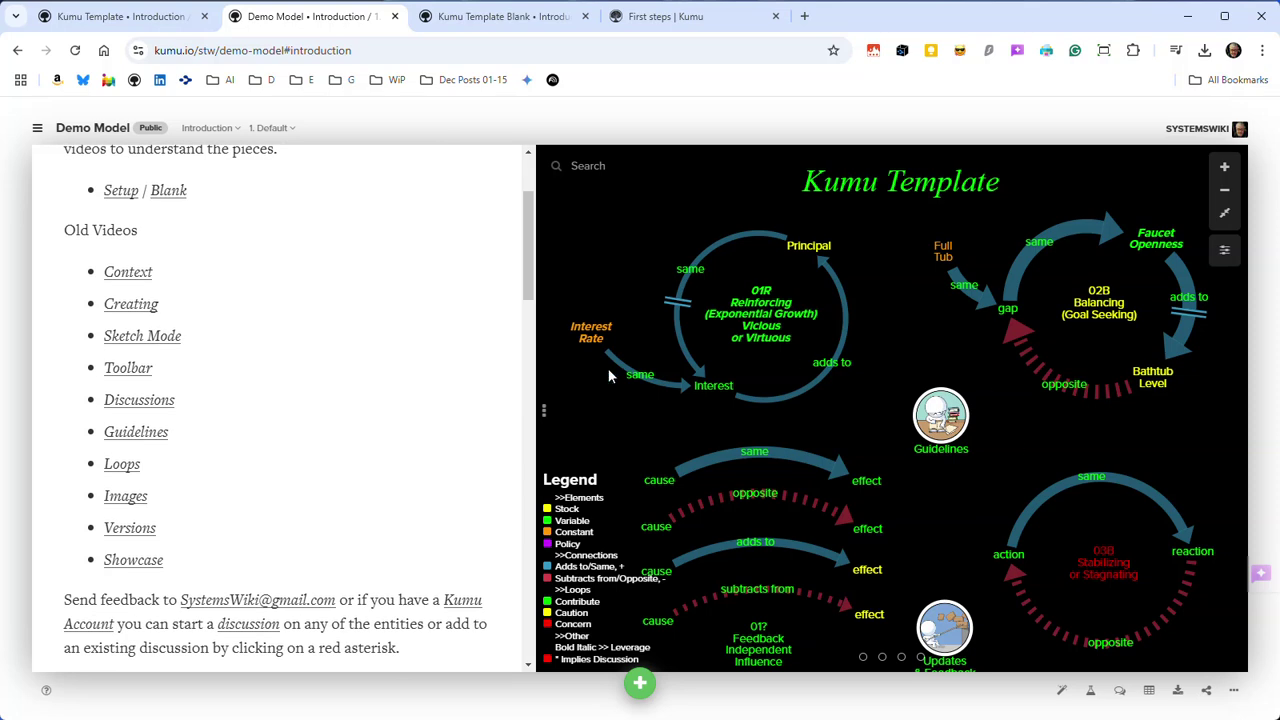
scroll(610, 386, "up", 3)
scroll(610, 386, "down", 5)
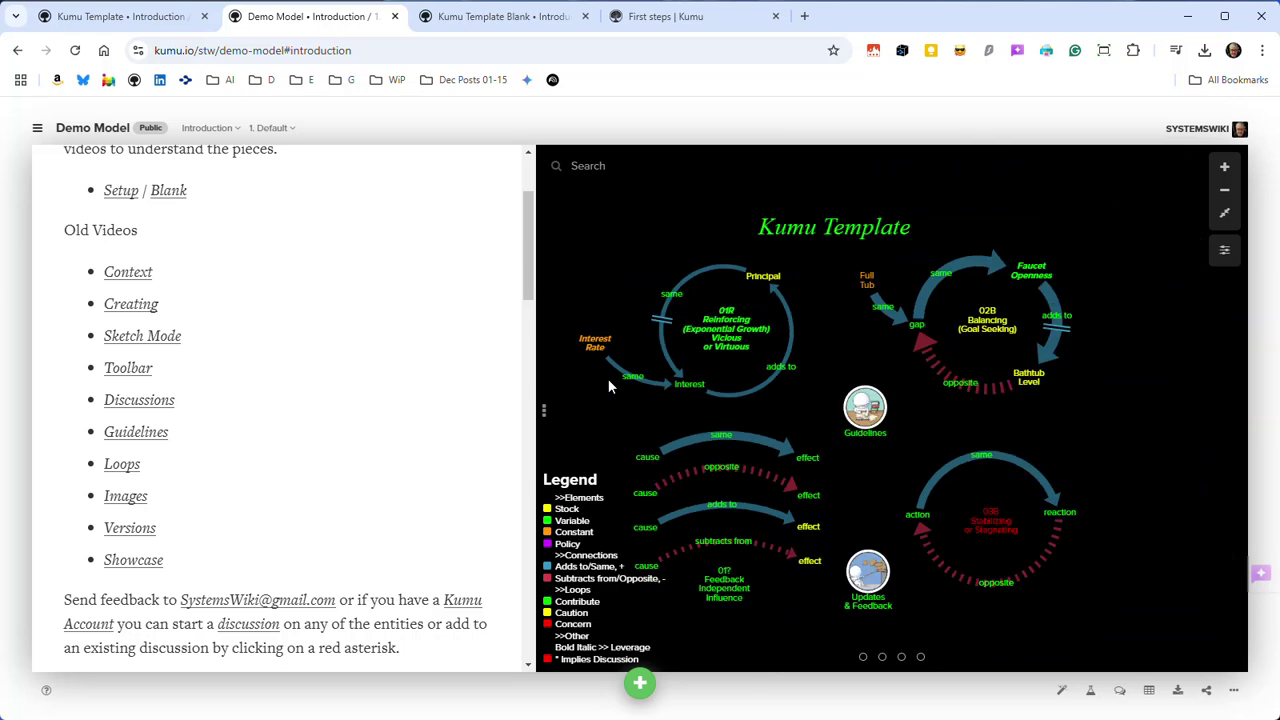
left_click_drag(1102, 437, 1148, 415)
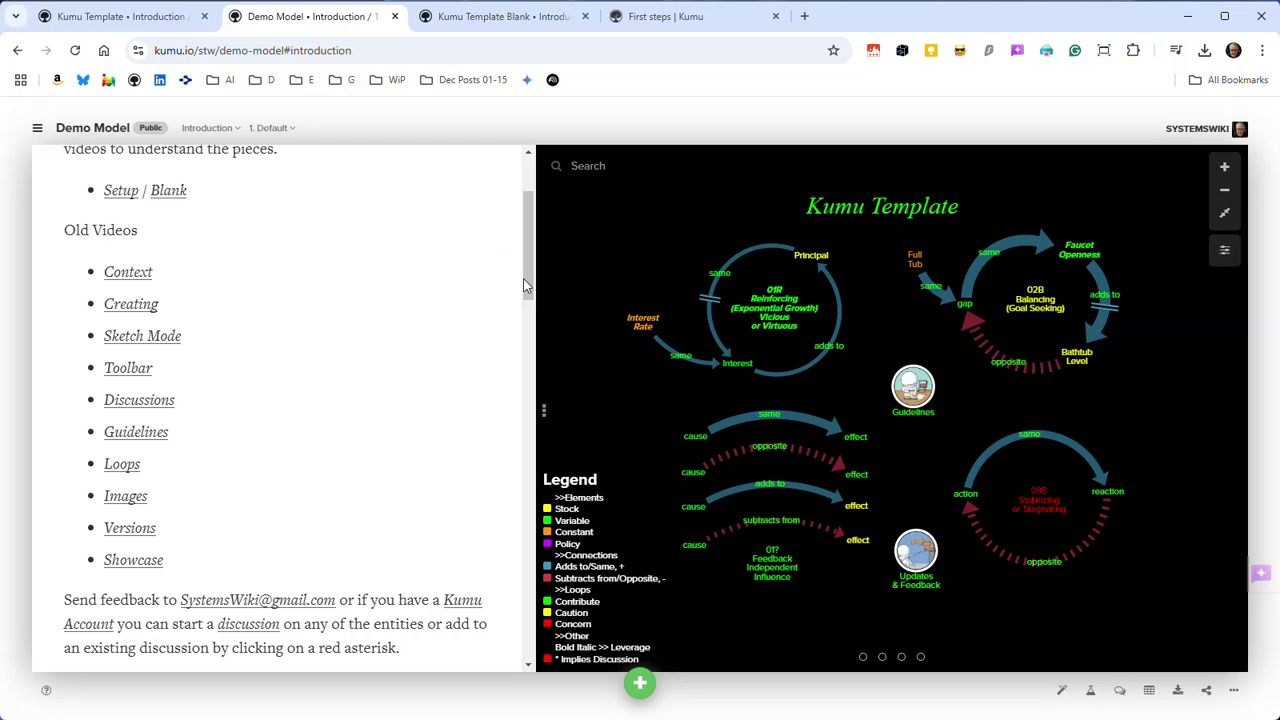
scroll(530, 230, "up", 2)
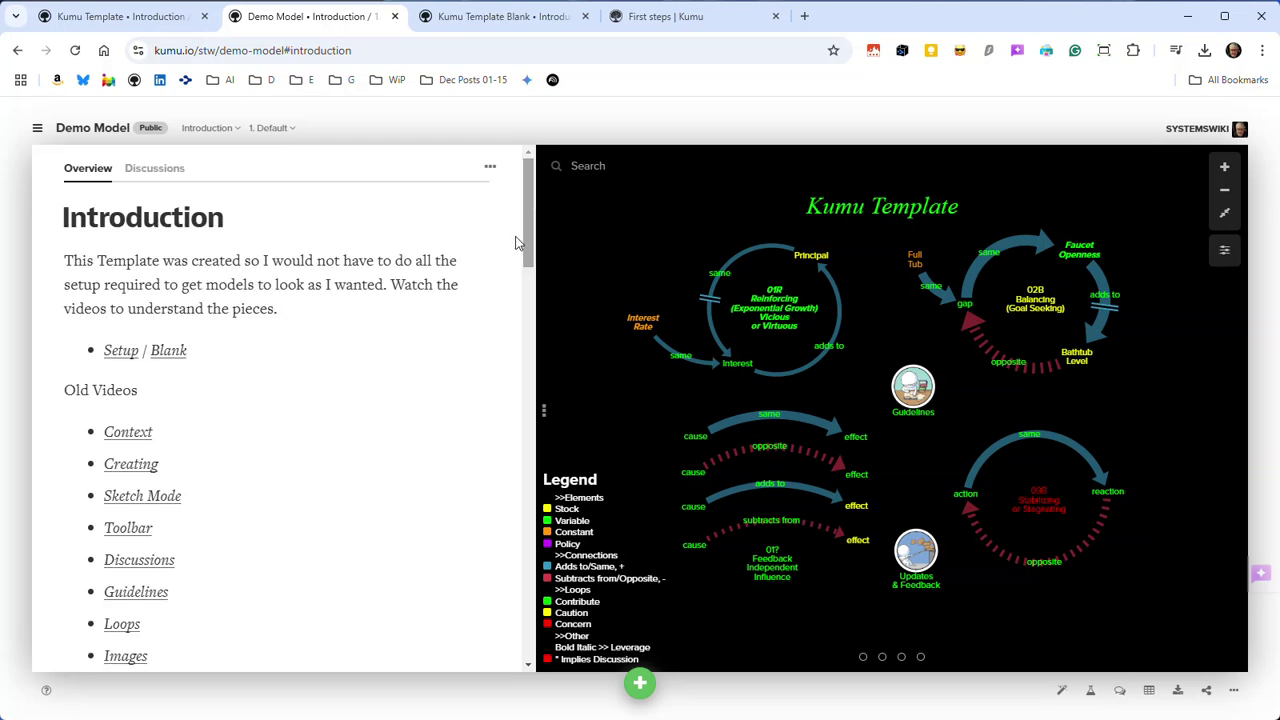